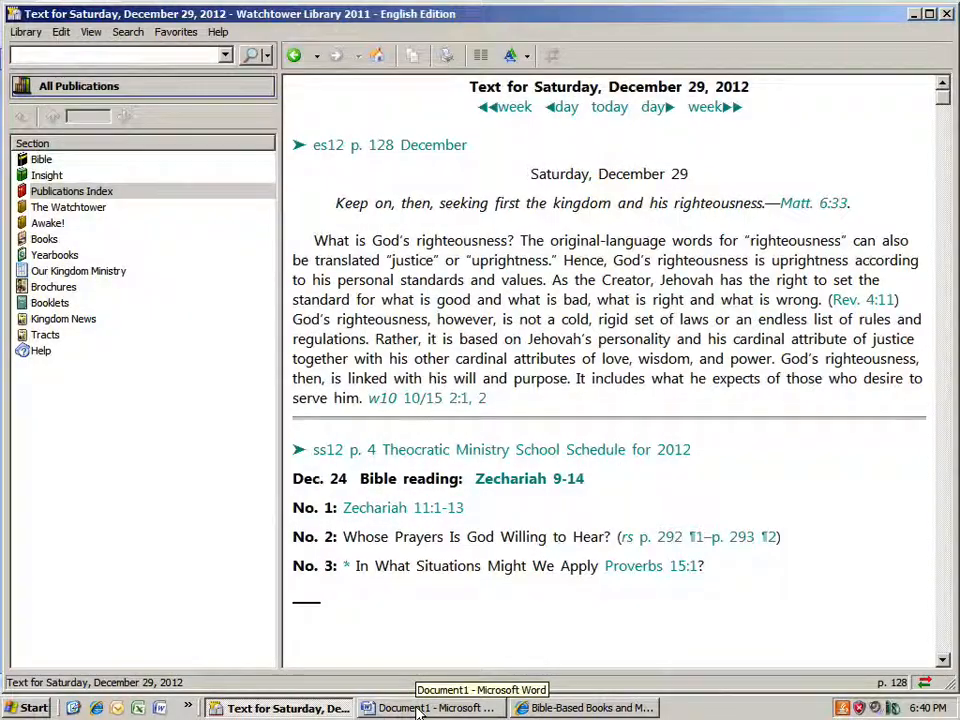
click(418, 709)
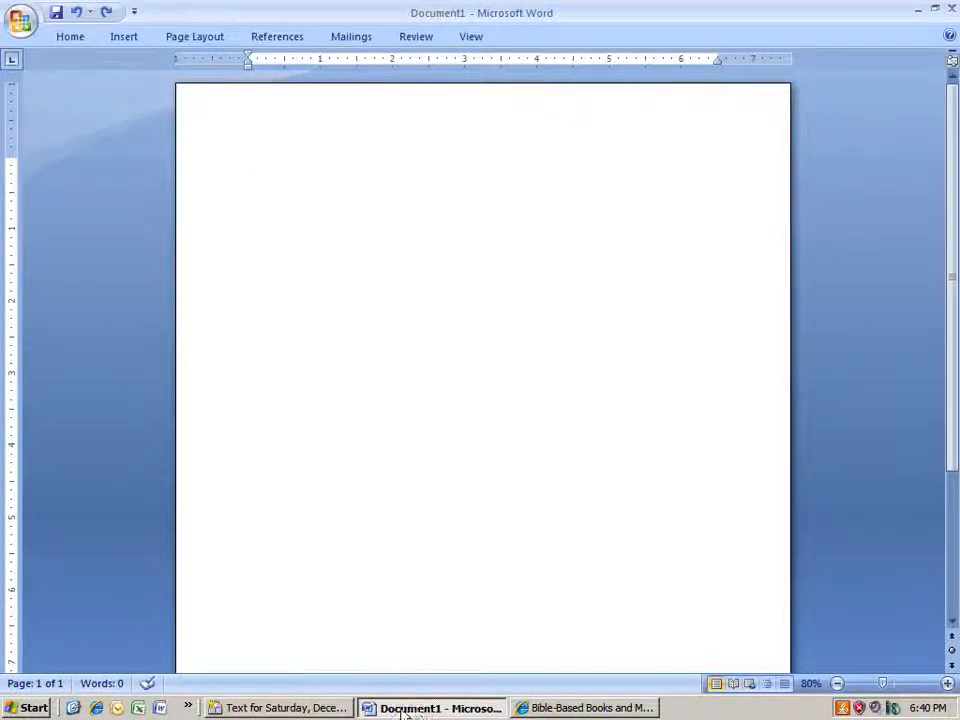
click(318, 708)
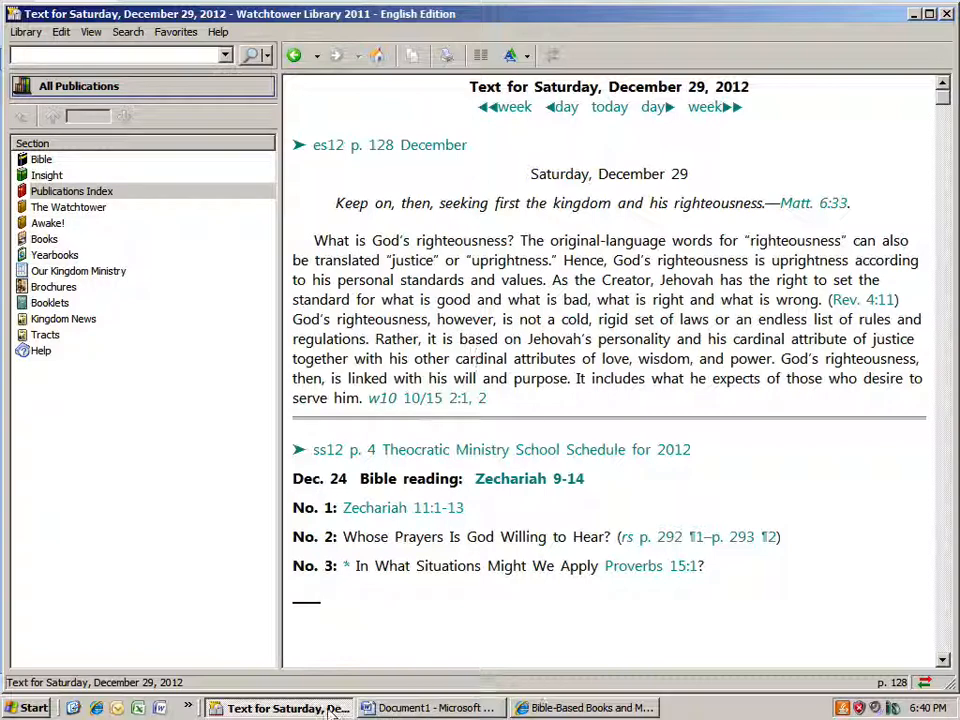
click(424, 708)
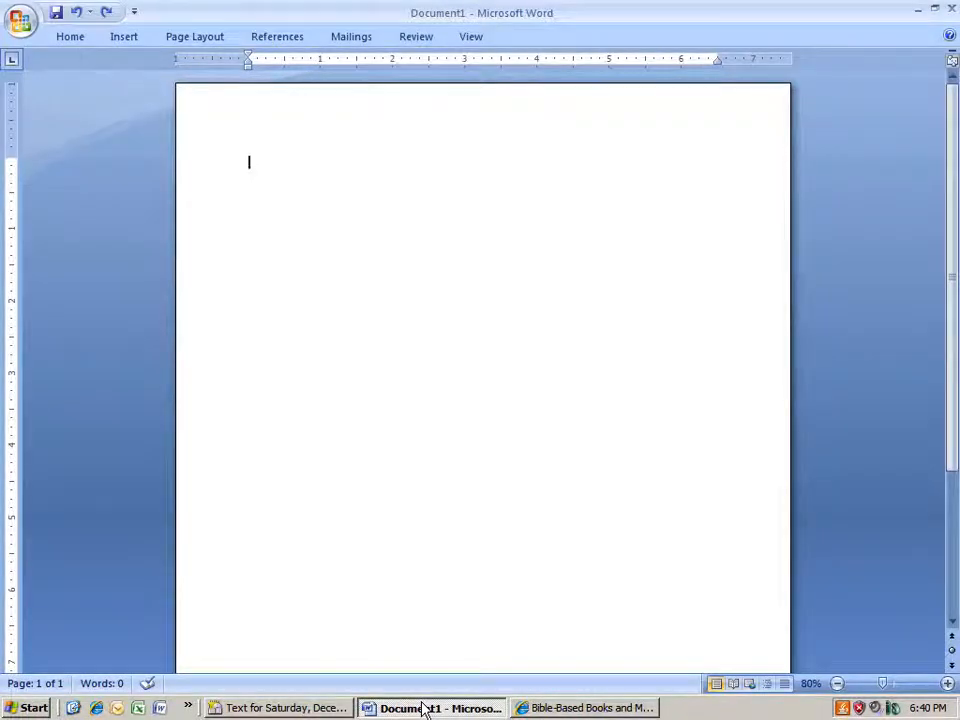
click(249, 709)
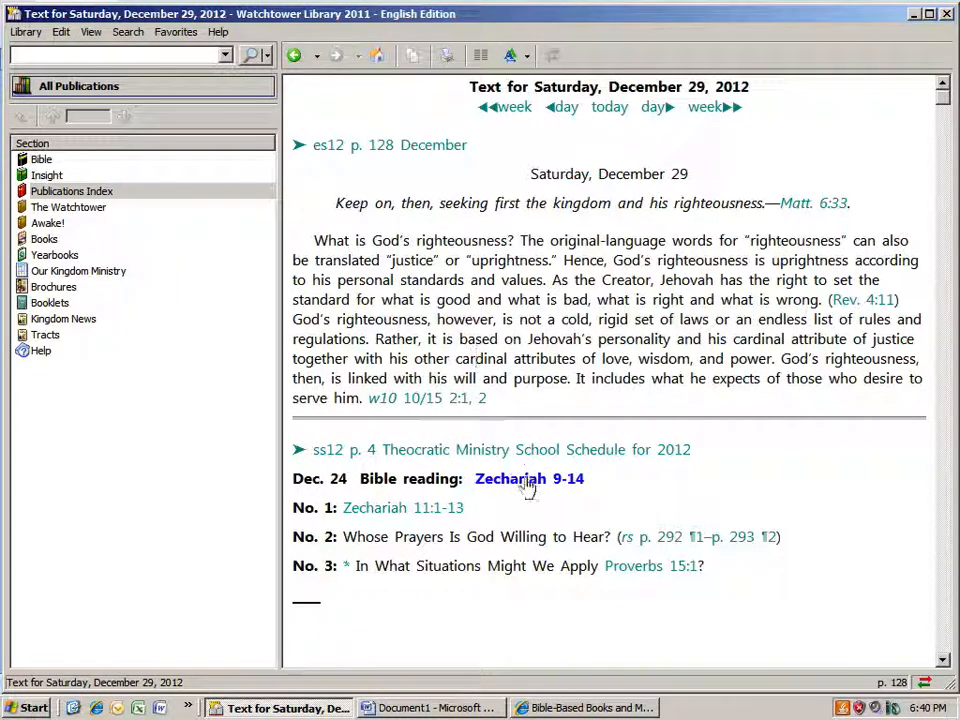
Open the Zechariah 9-14 Bible reading and look up verse 9:9 in the dx86-11 index
mouse_move(525, 485)
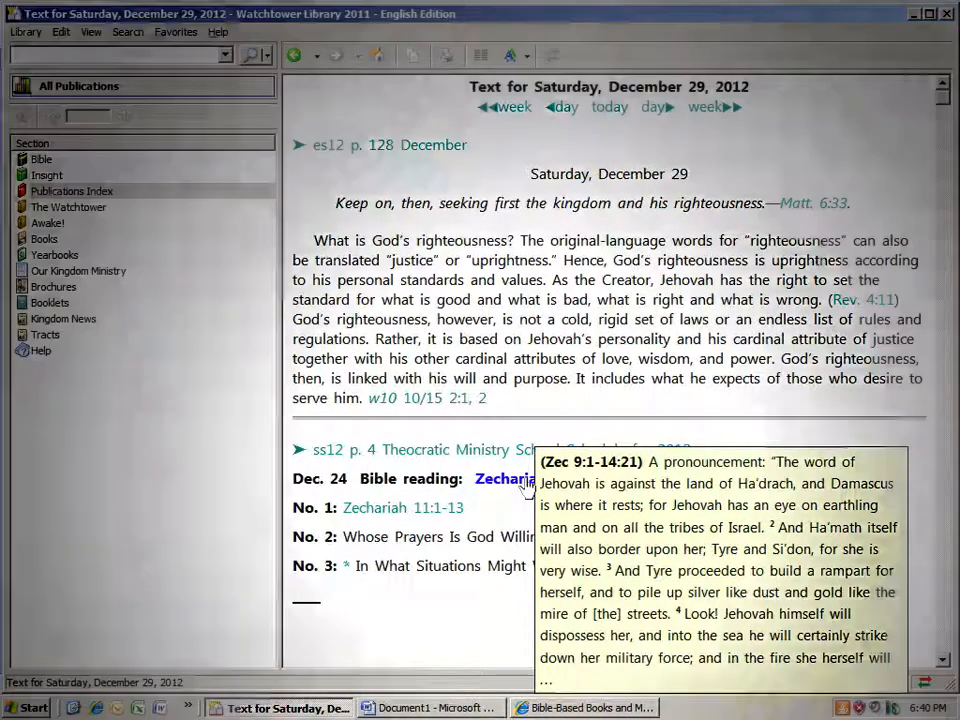
click(527, 482)
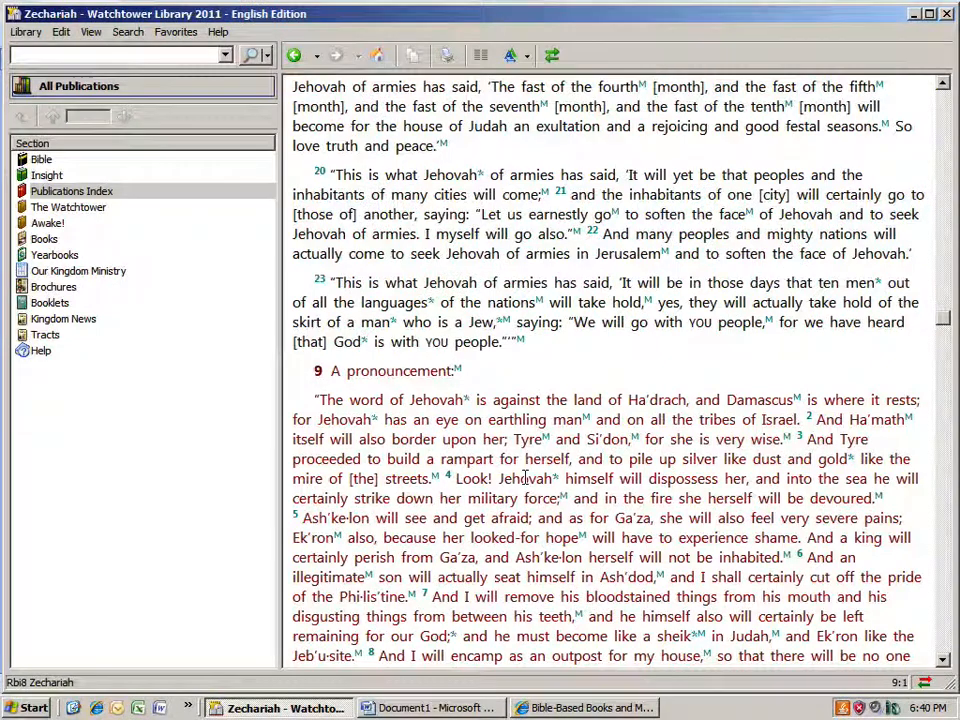
scroll(527, 482, down, 3)
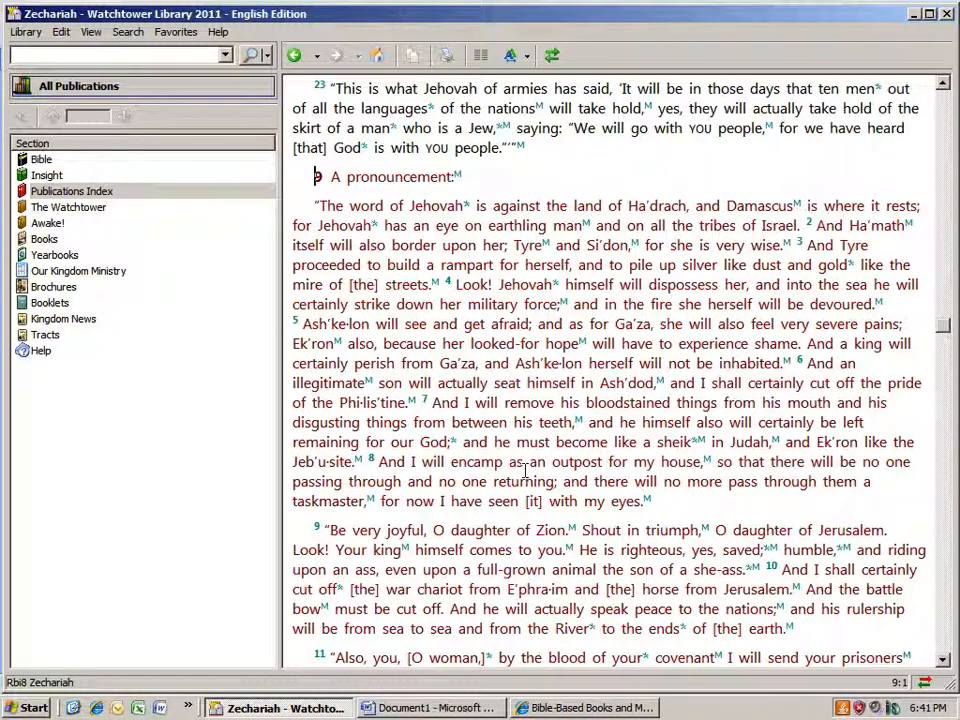
scroll(525, 470, down, 3)
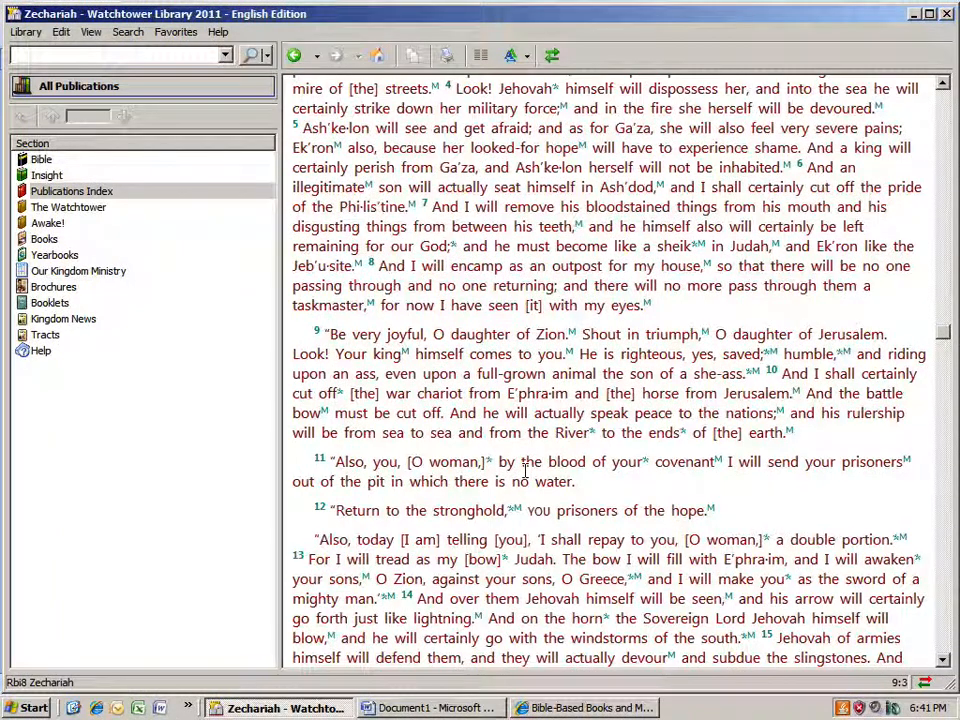
click(317, 334)
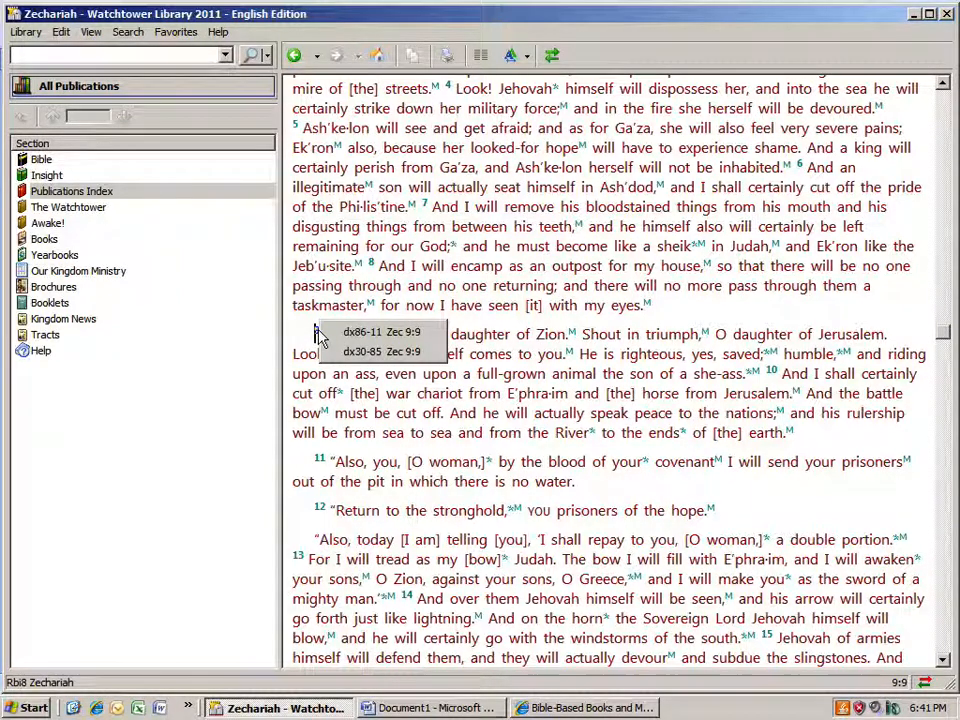
click(368, 340)
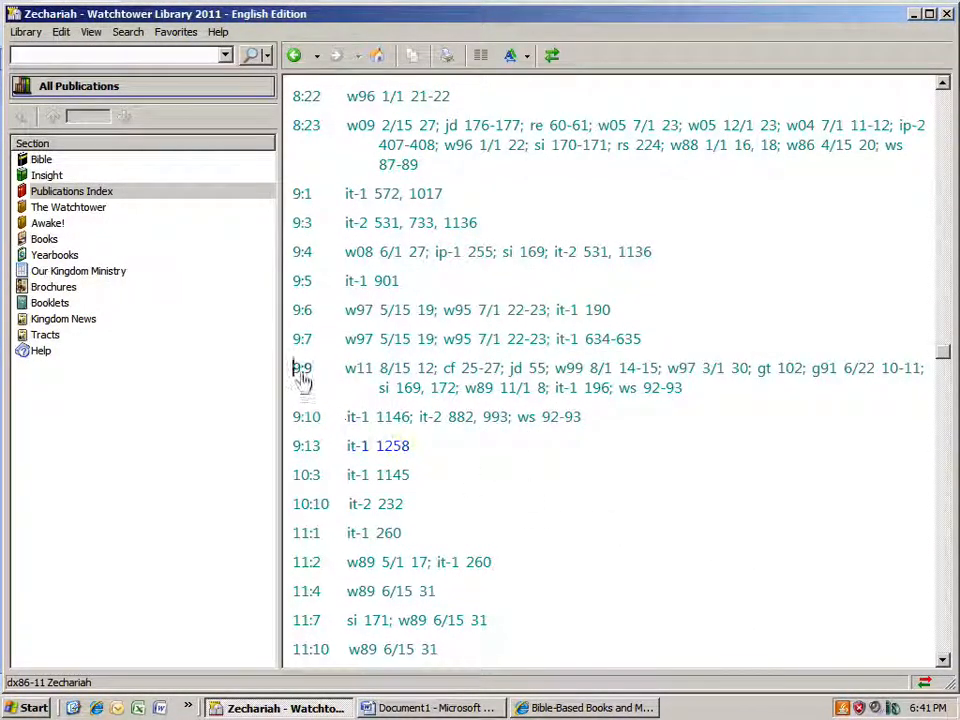
Preview the index entry for Zechariah 9:9 and open its w11 8/15 12 reference
mouse_move(300, 375)
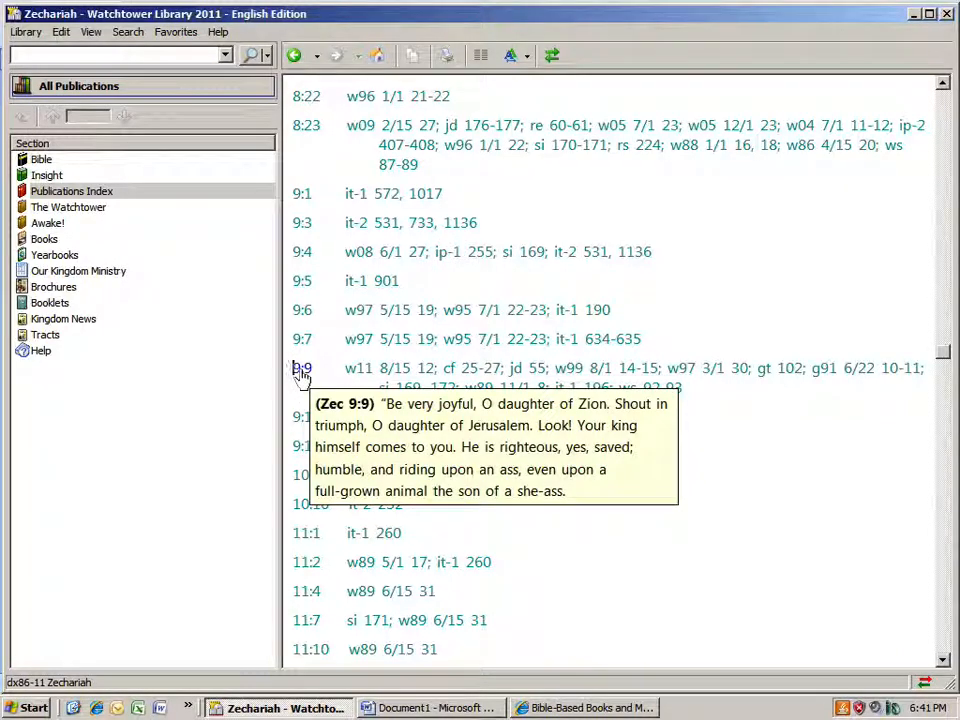
mouse_move(306, 422)
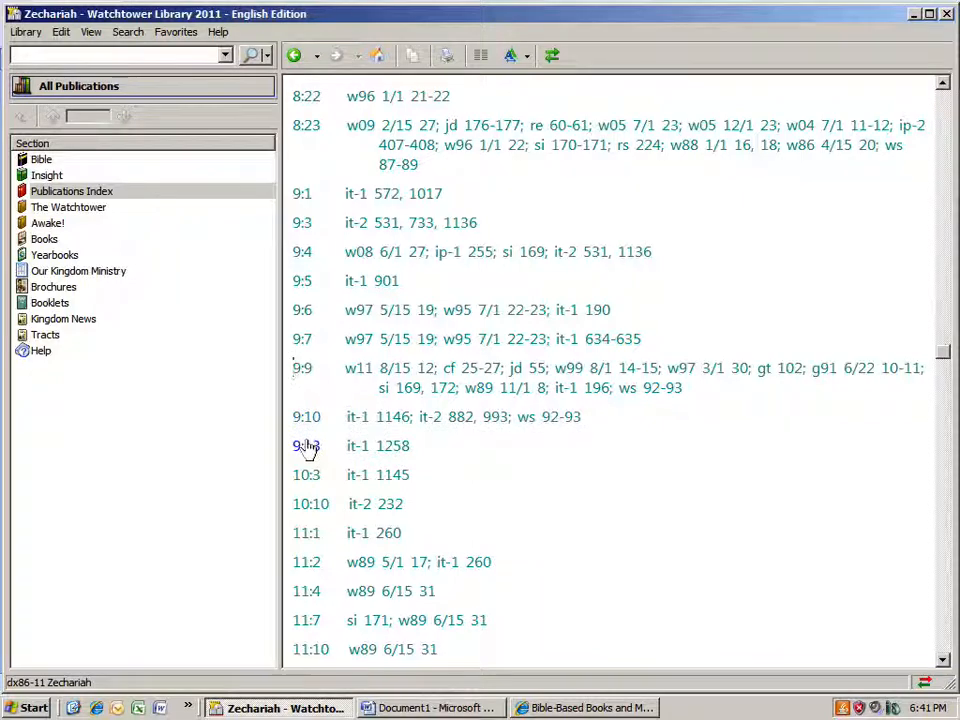
mouse_move(308, 448)
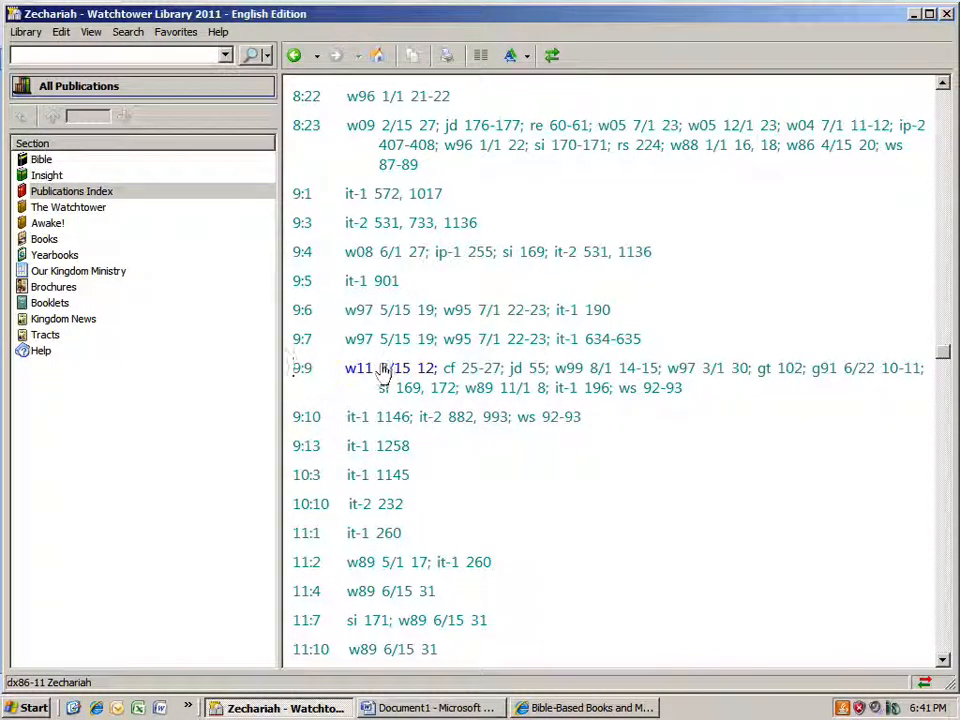
mouse_move(383, 368)
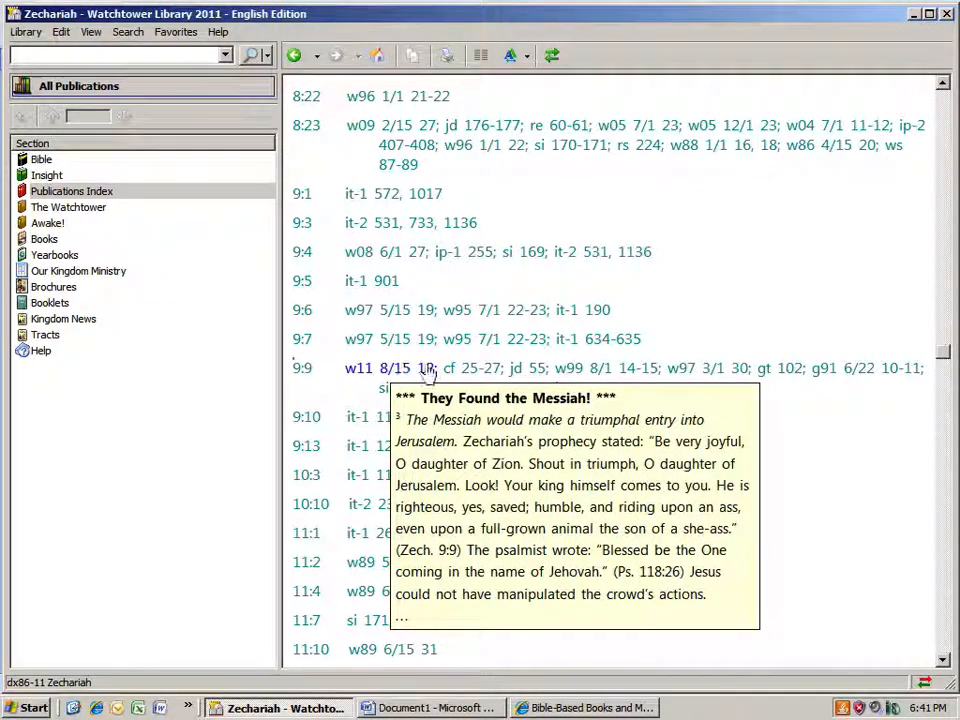
mouse_move(475, 369)
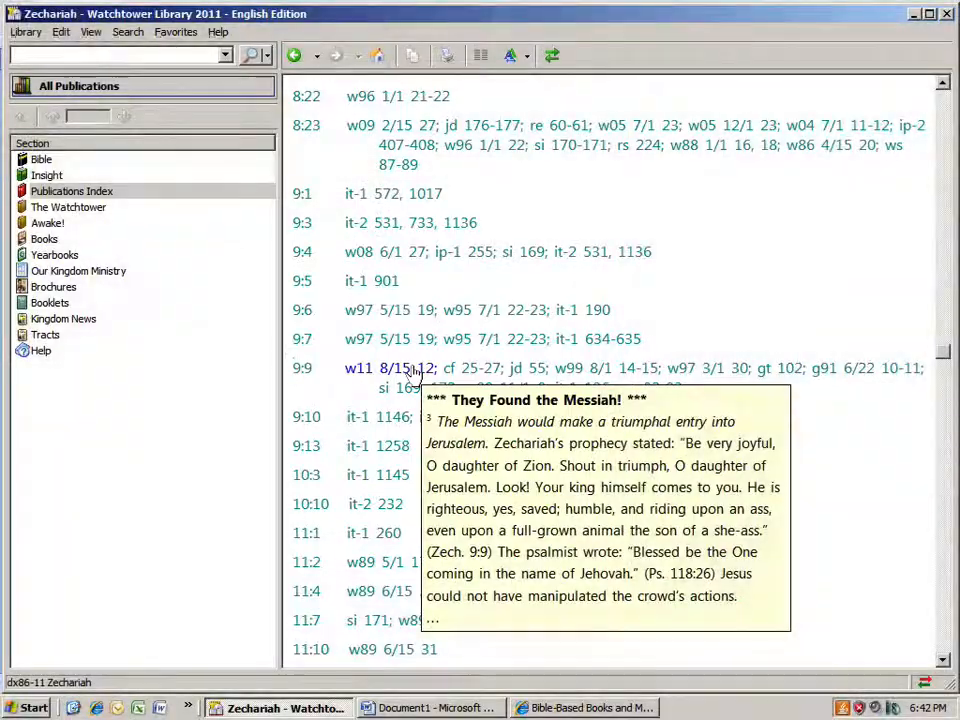
click(410, 371)
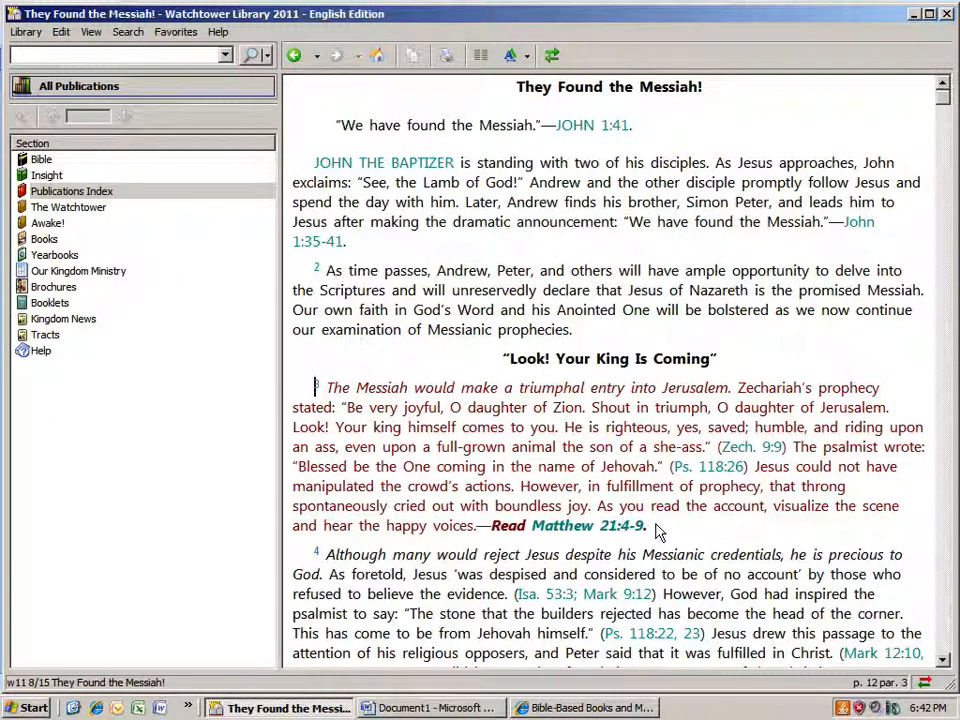
Copy the whole text of paragraph 3 under "Look! Your King Is Coming" without a caption
click(657, 531)
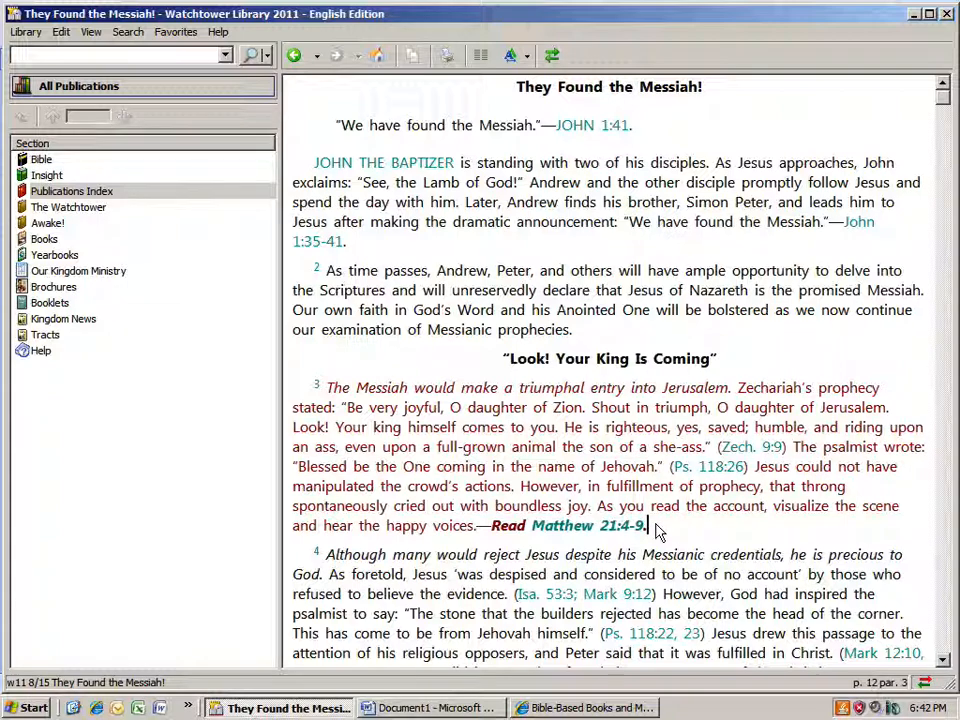
drag(657, 531, 330, 393)
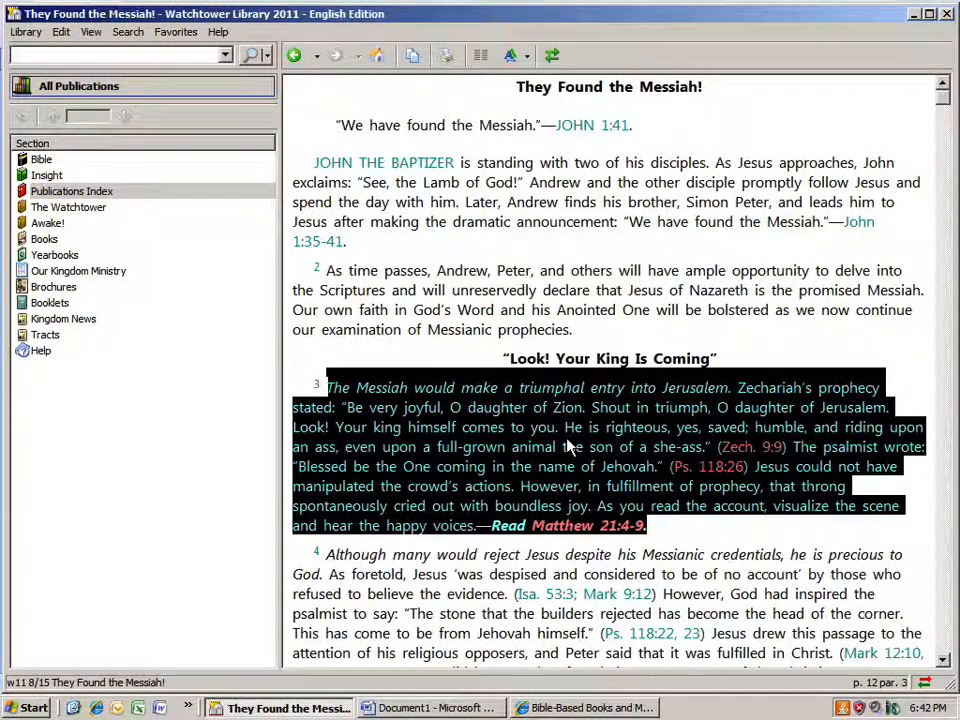
right_click(570, 447)
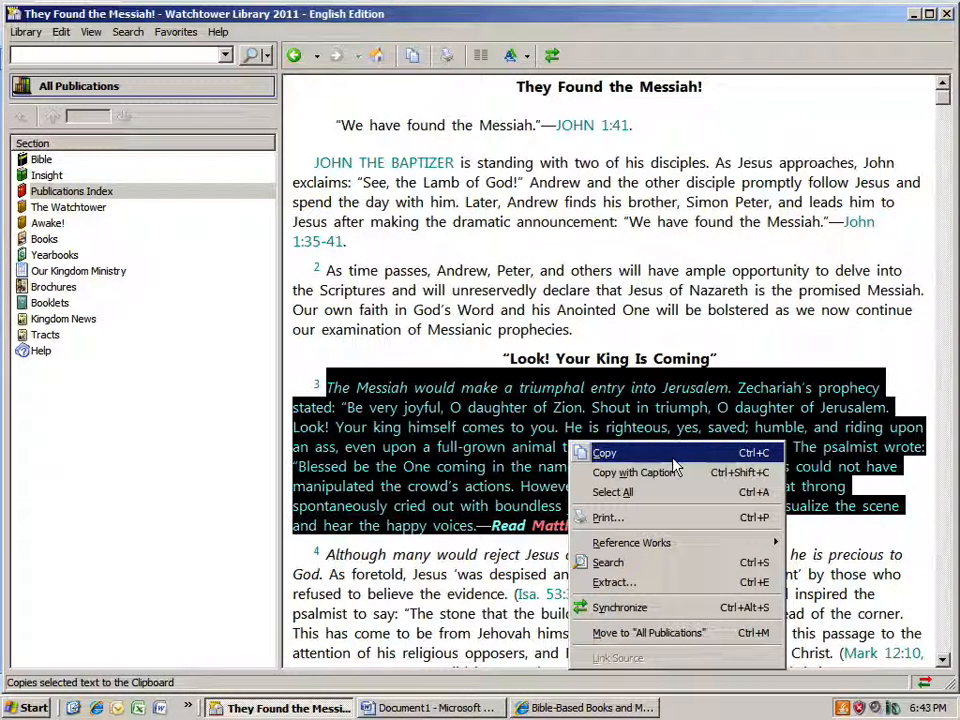
click(630, 333)
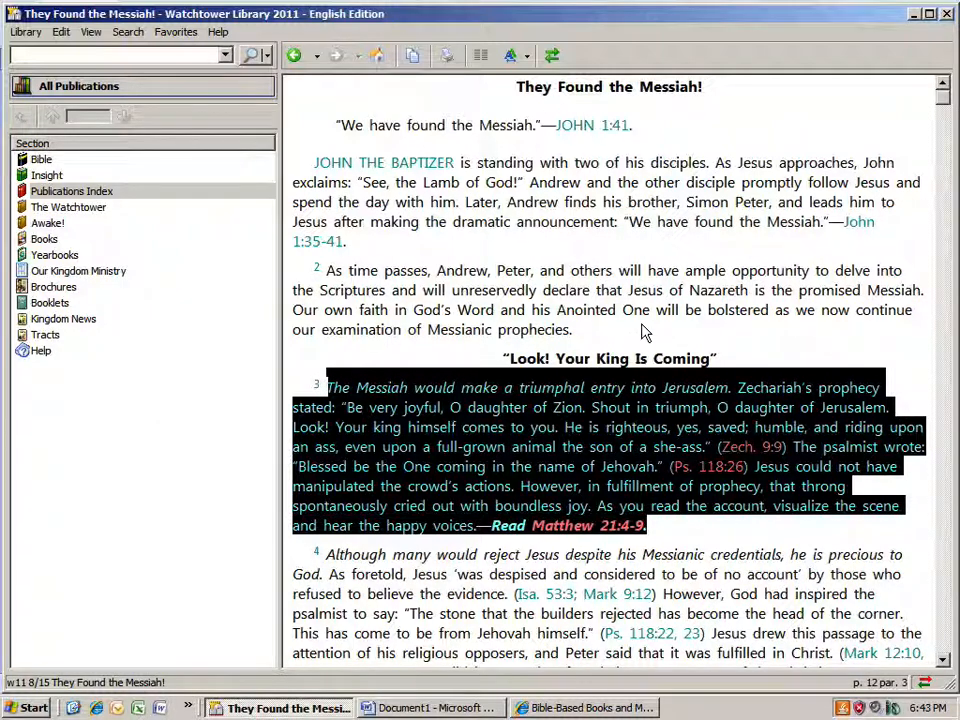
right_click(577, 450)
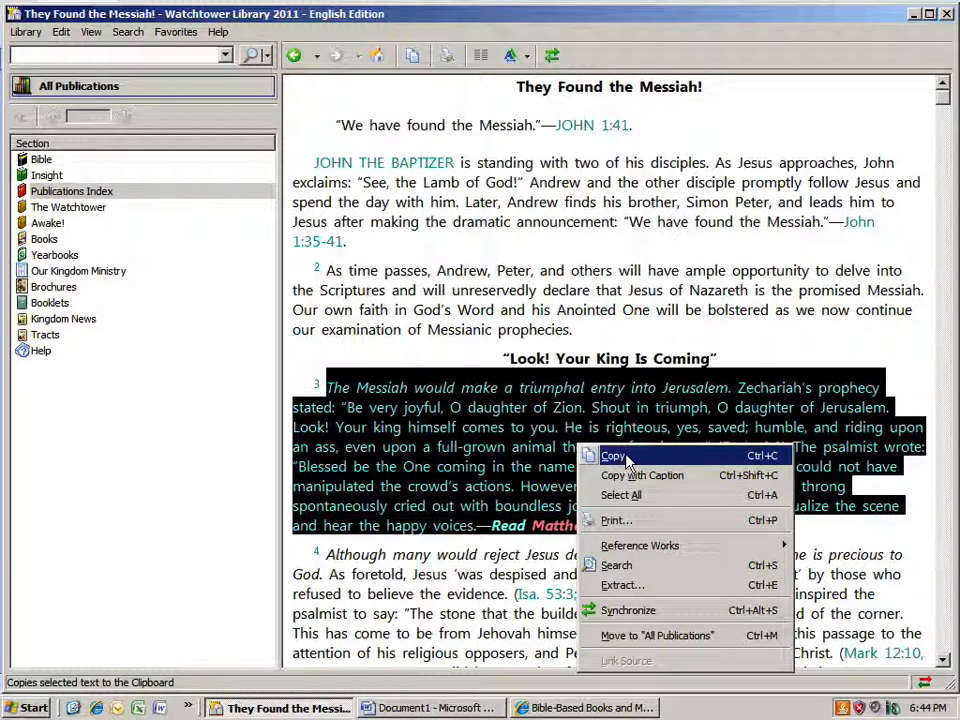
click(627, 458)
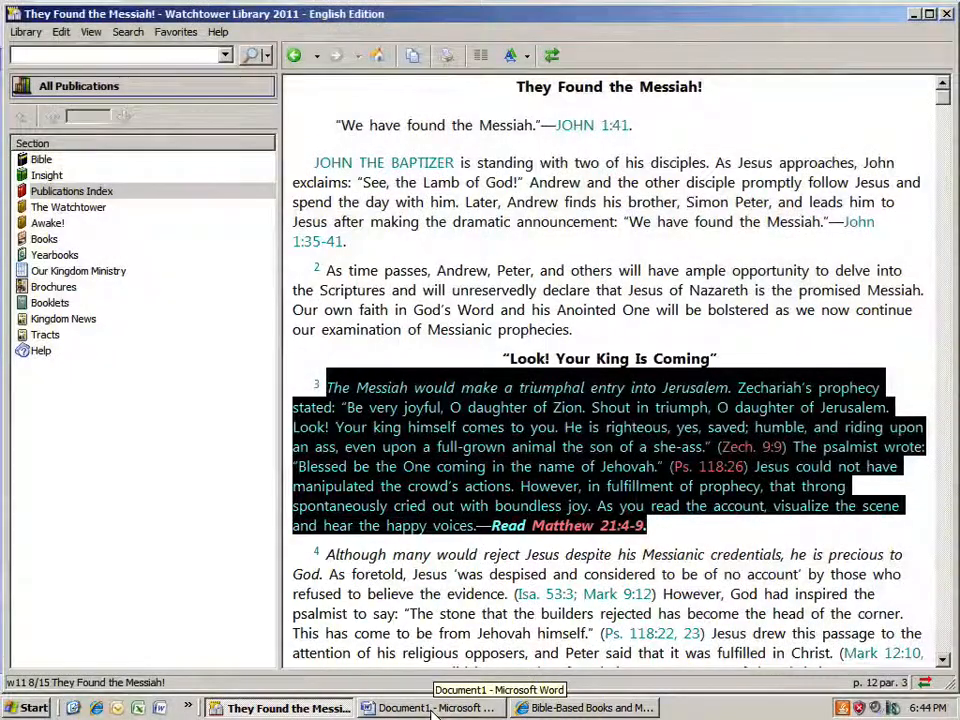
Switch to Microsoft Word and paste the copied paragraph at the start of the blank Document1
click(432, 708)
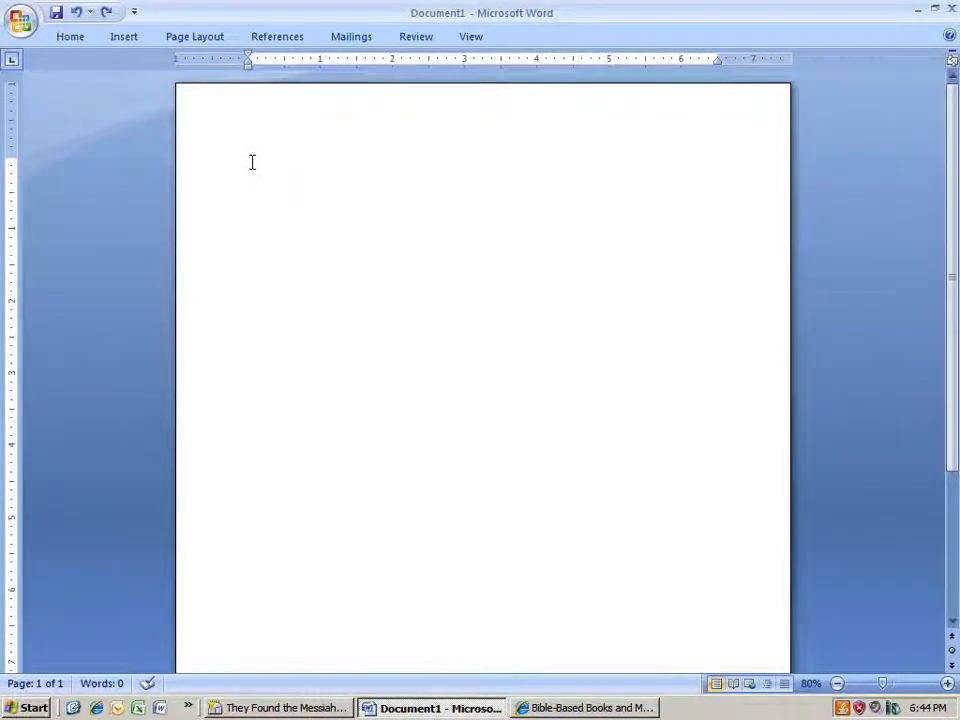
right_click(252, 163)
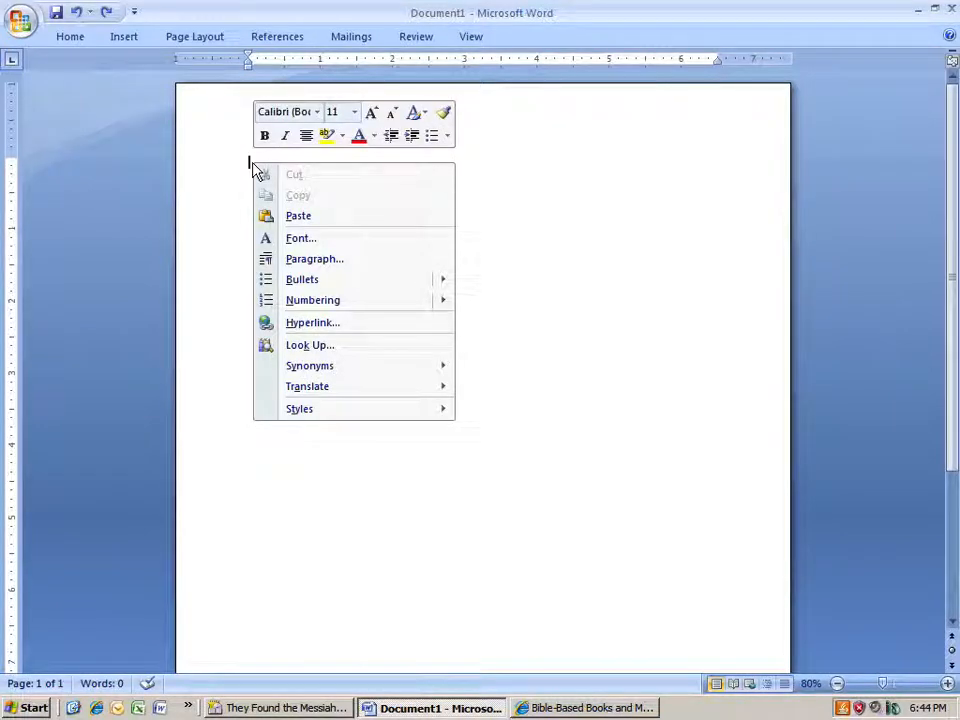
click(298, 218)
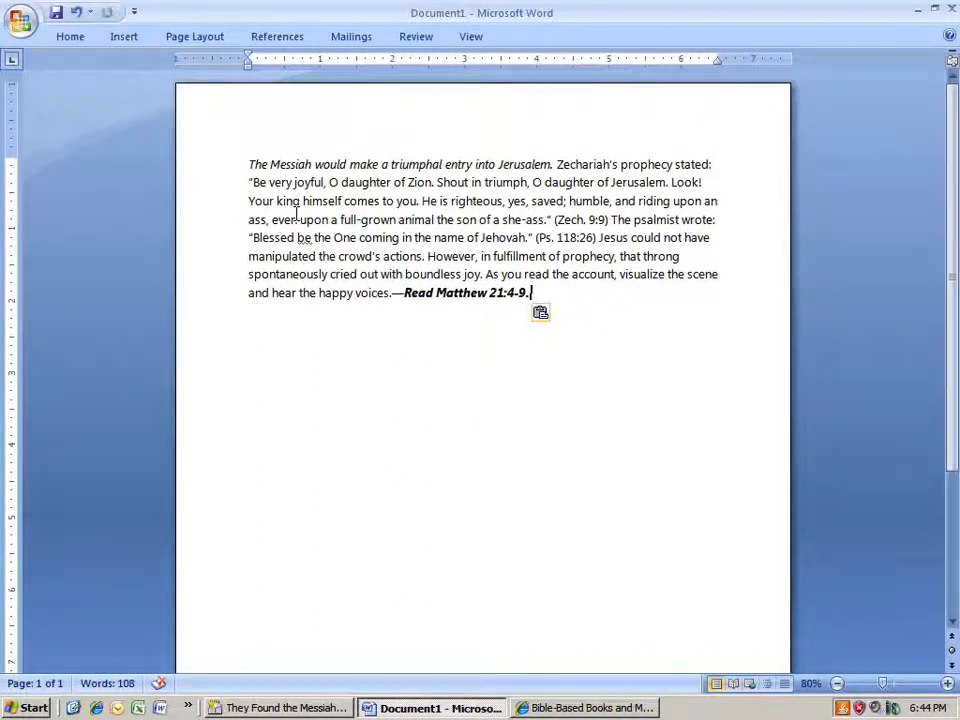
Return to Watchtower Library and copy the selected paragraph 3 with its caption
click(303, 709)
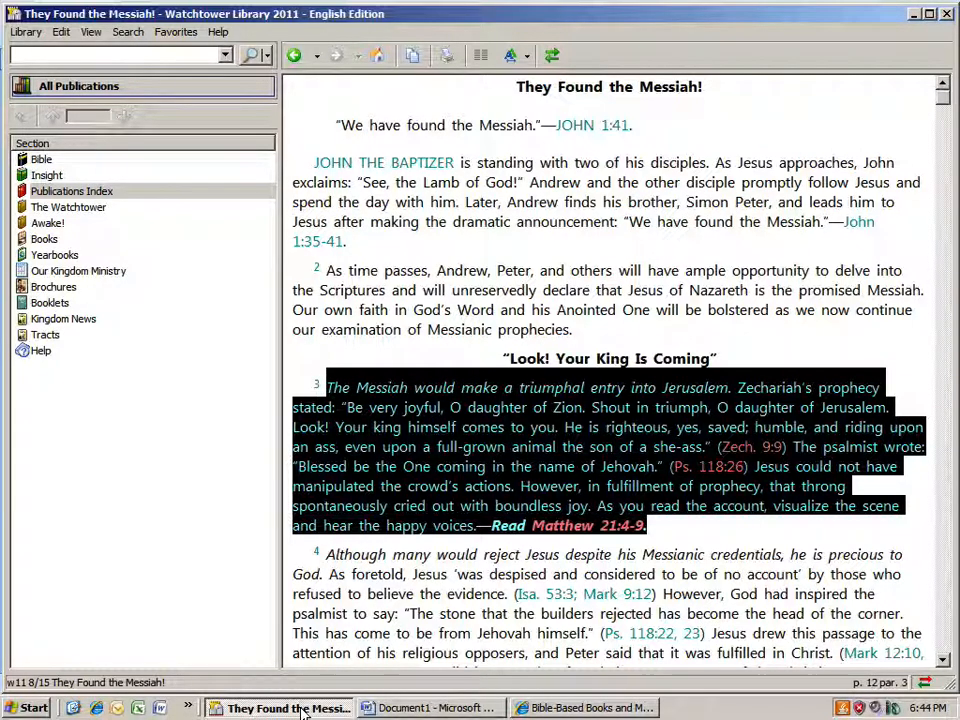
right_click(548, 436)
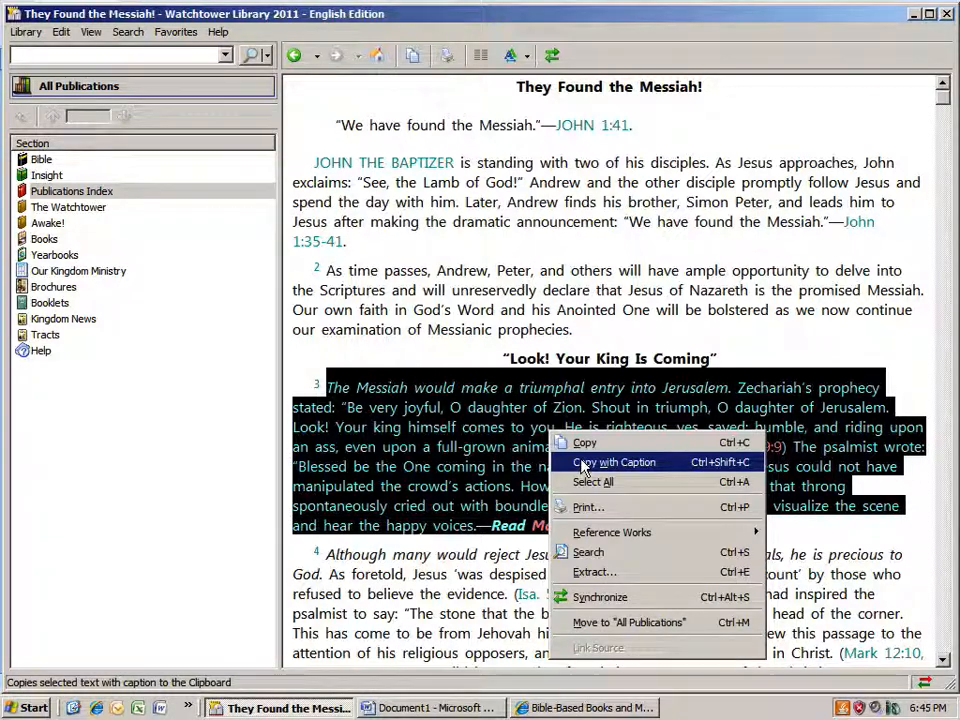
click(648, 472)
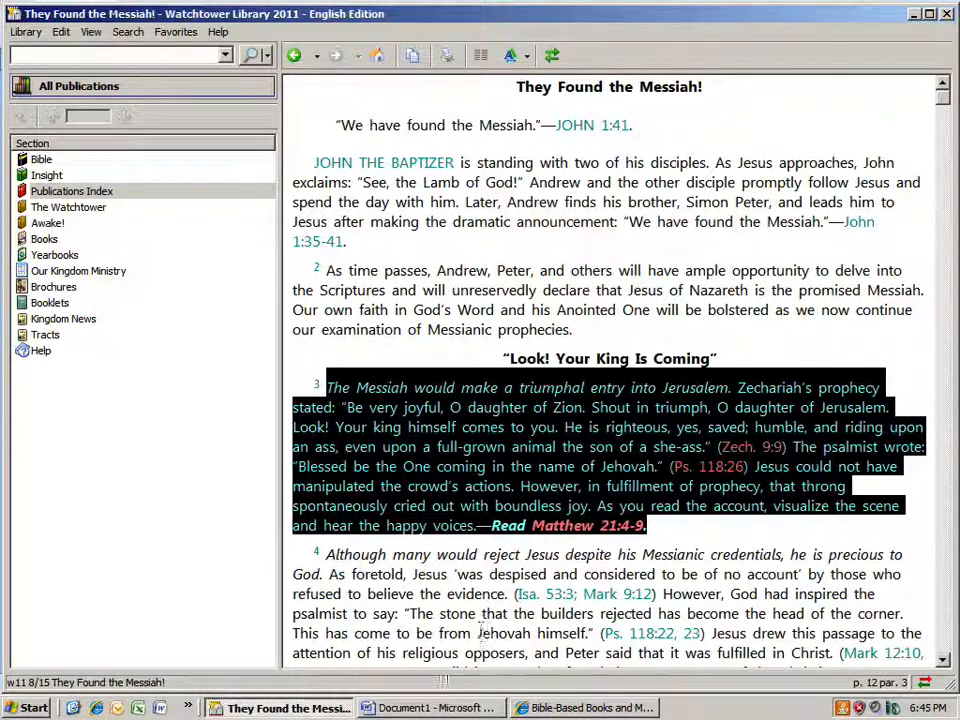
Switch to Microsoft Word and paste the captioned copy below the first paragraph, separated by blank lines
click(410, 700)
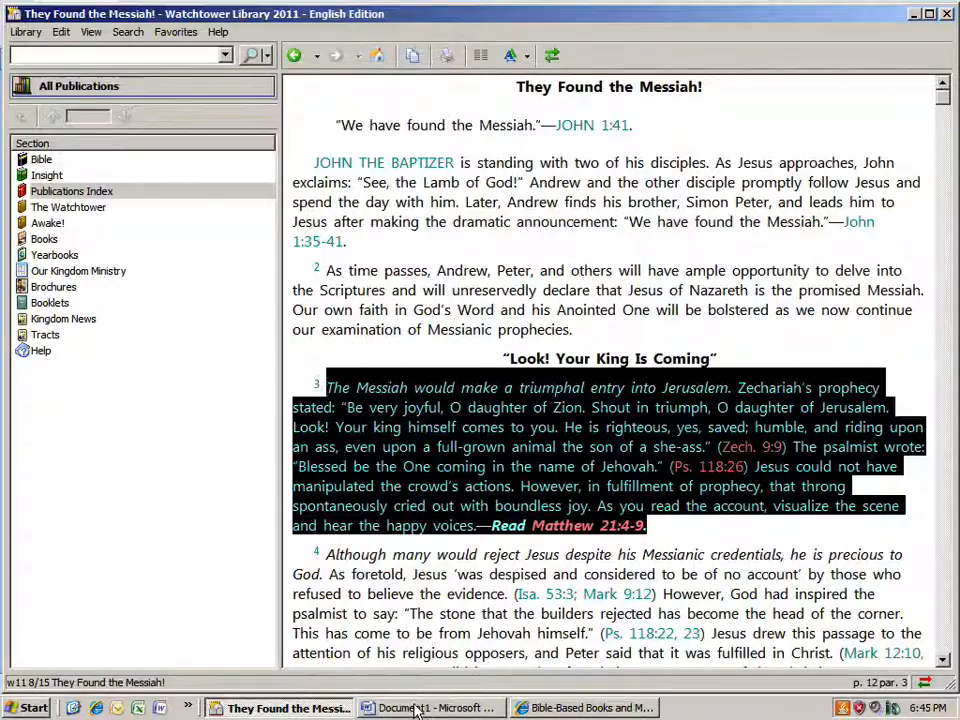
click(414, 700)
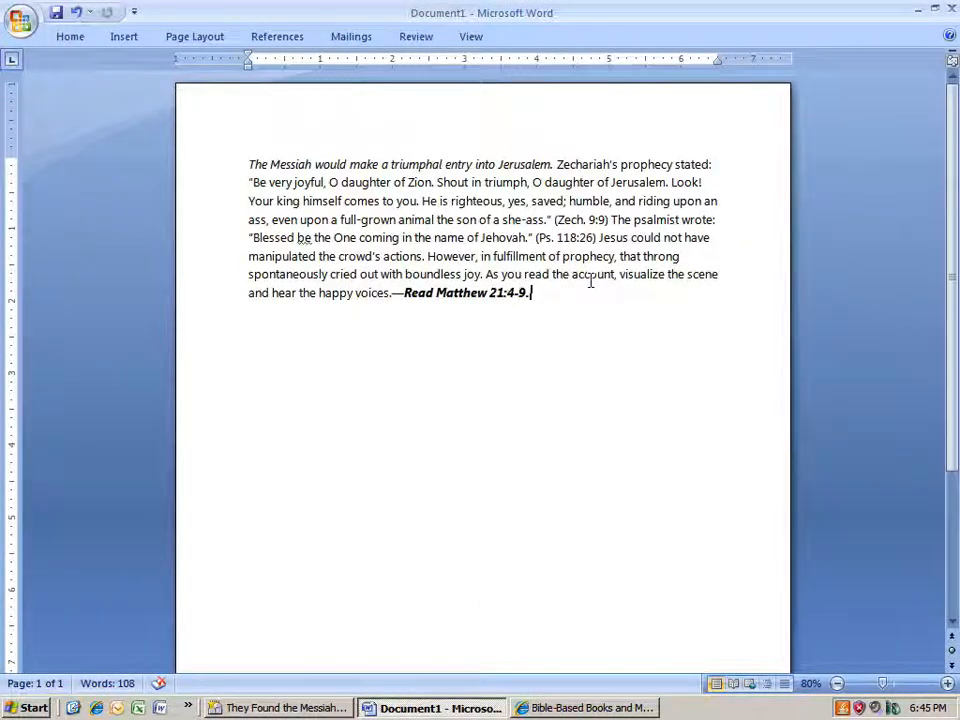
key(Return)
key(Return)
key(Return)
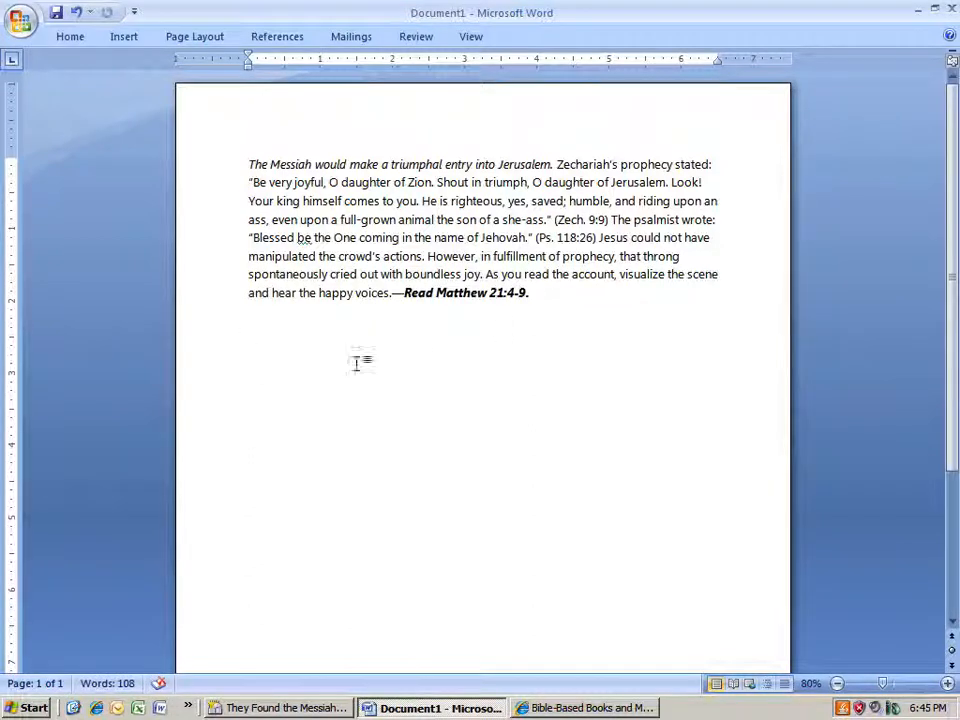
right_click(284, 358)
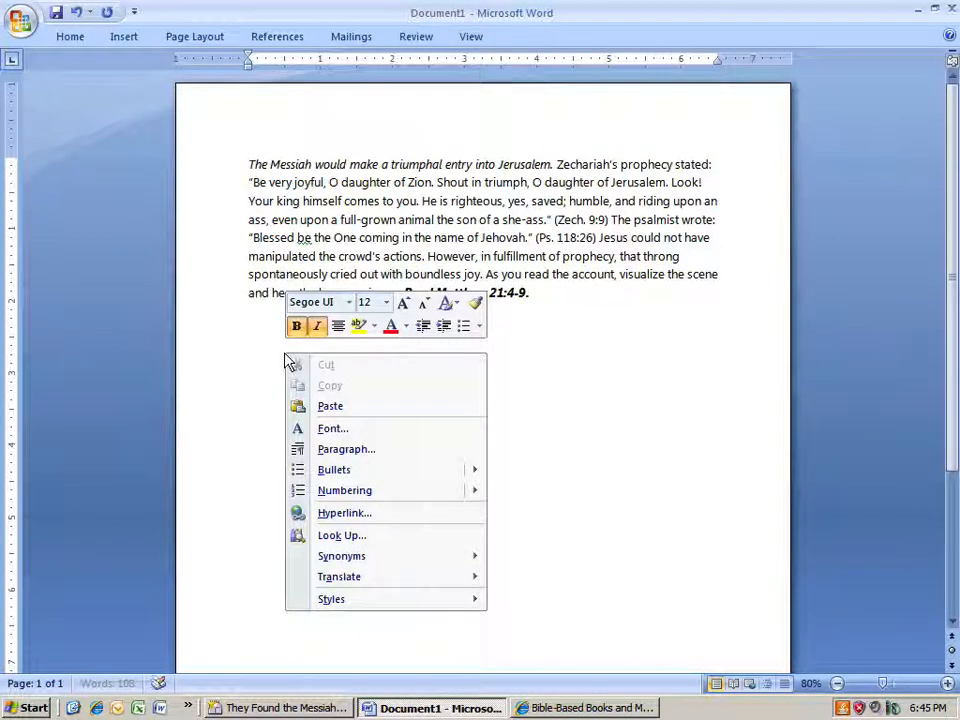
click(329, 408)
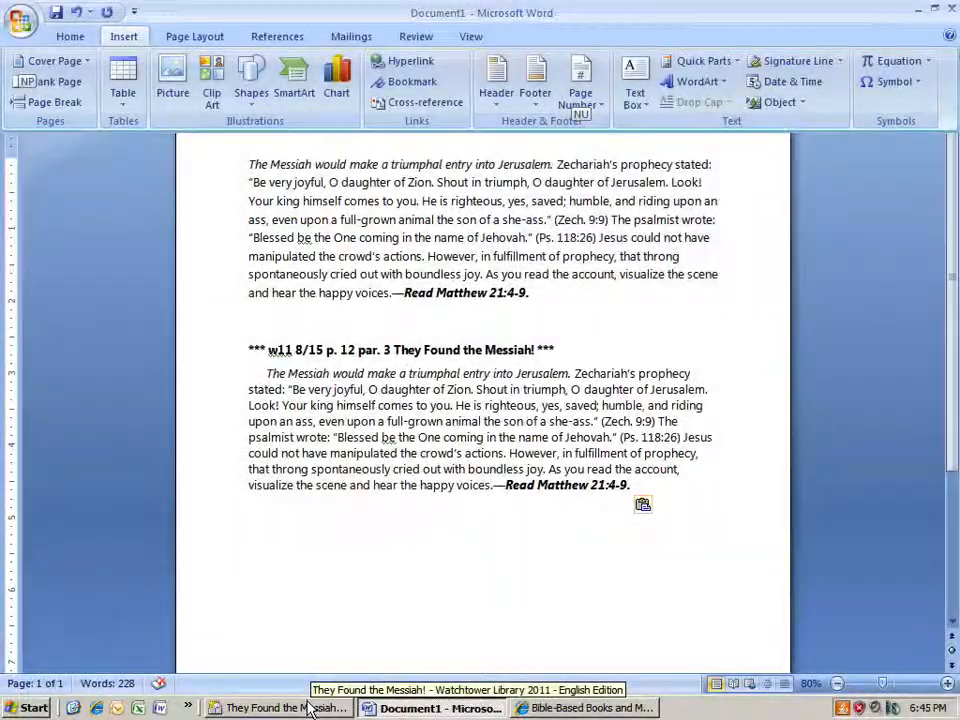
Return to Watchtower Library and examine the copy commands available for the selected paragraph 3
click(308, 708)
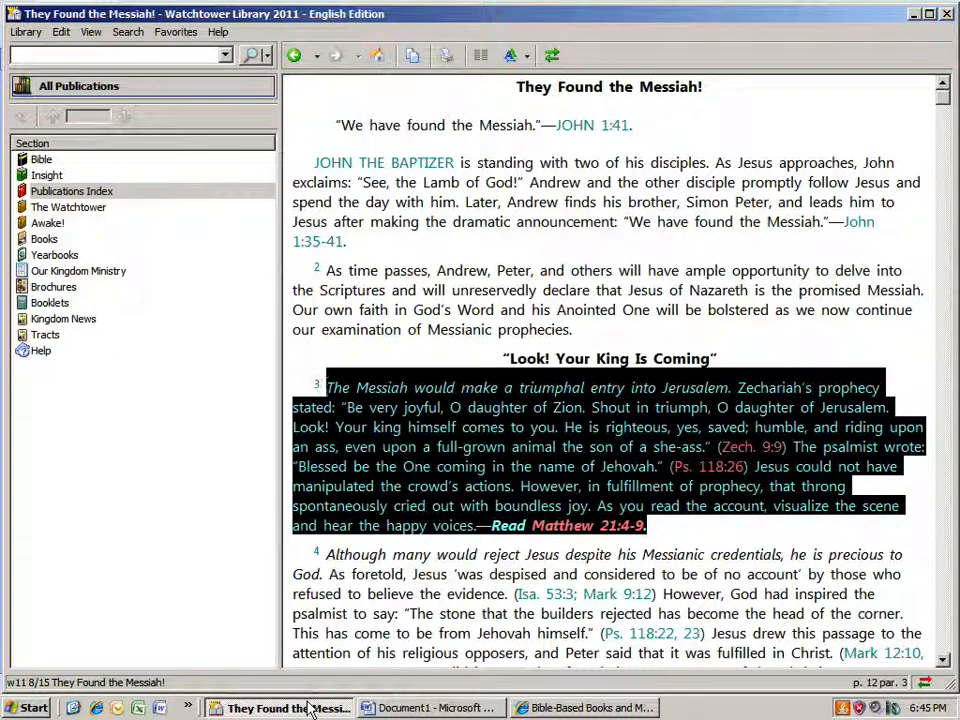
right_click(576, 418)
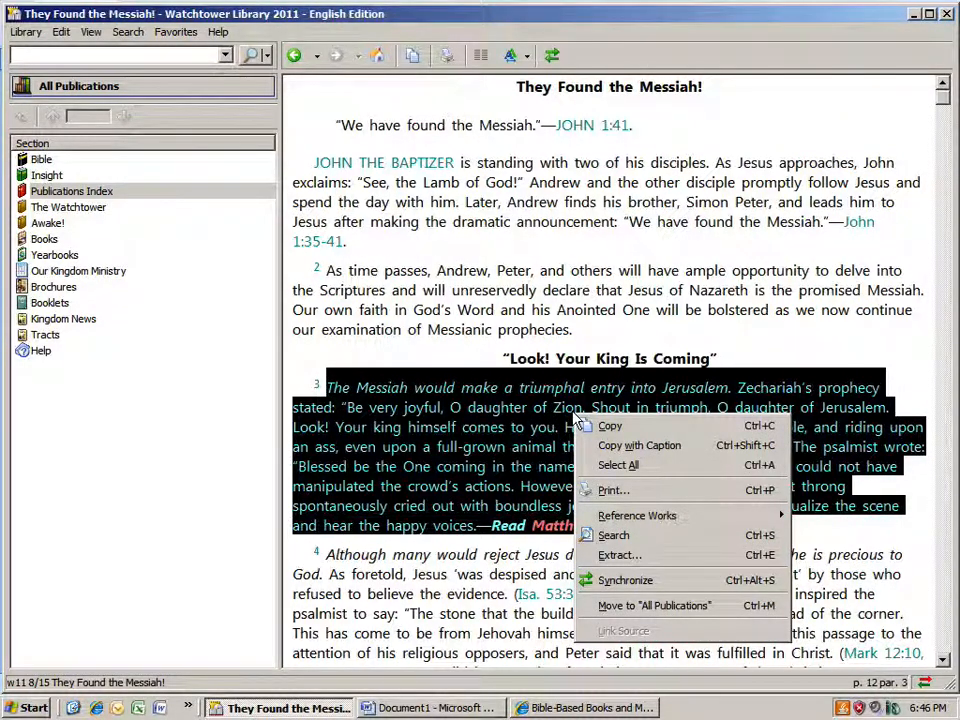
click(760, 427)
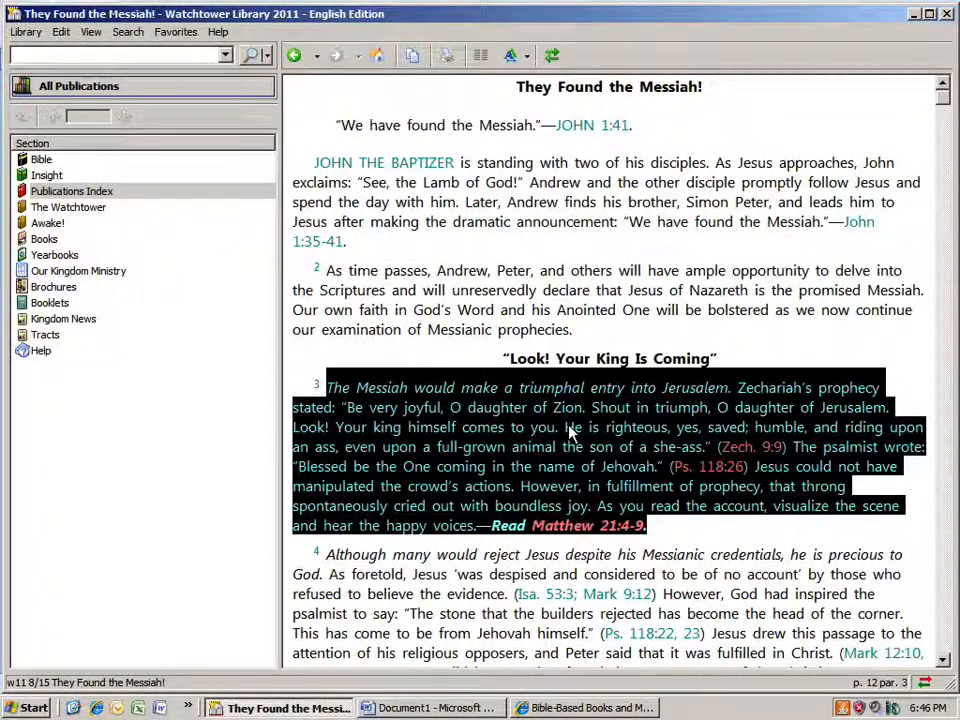
right_click(572, 431)
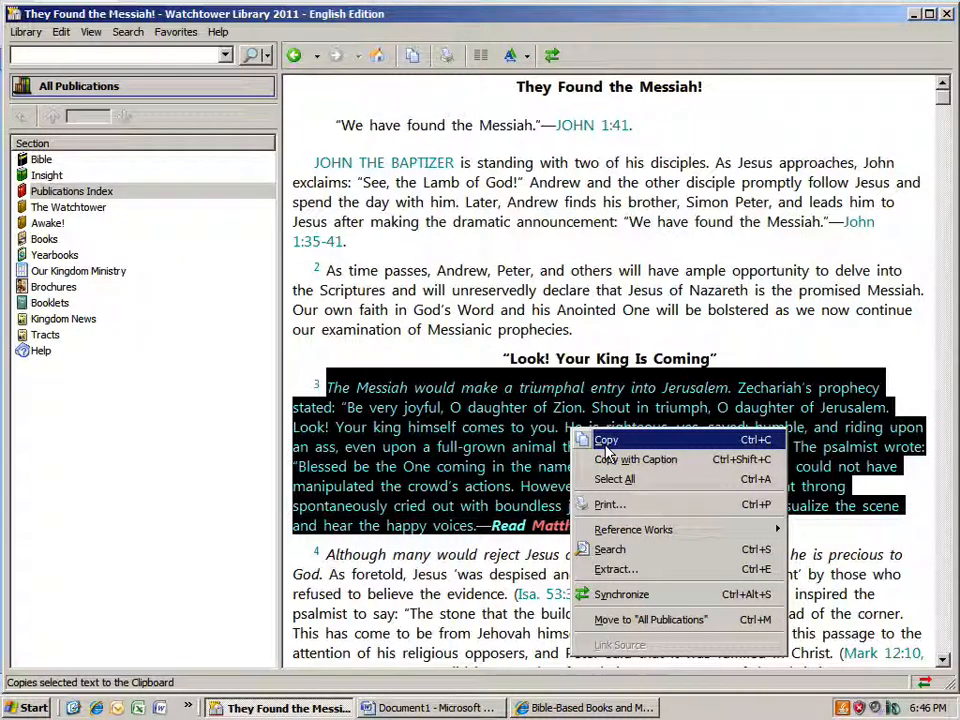
click(512, 444)
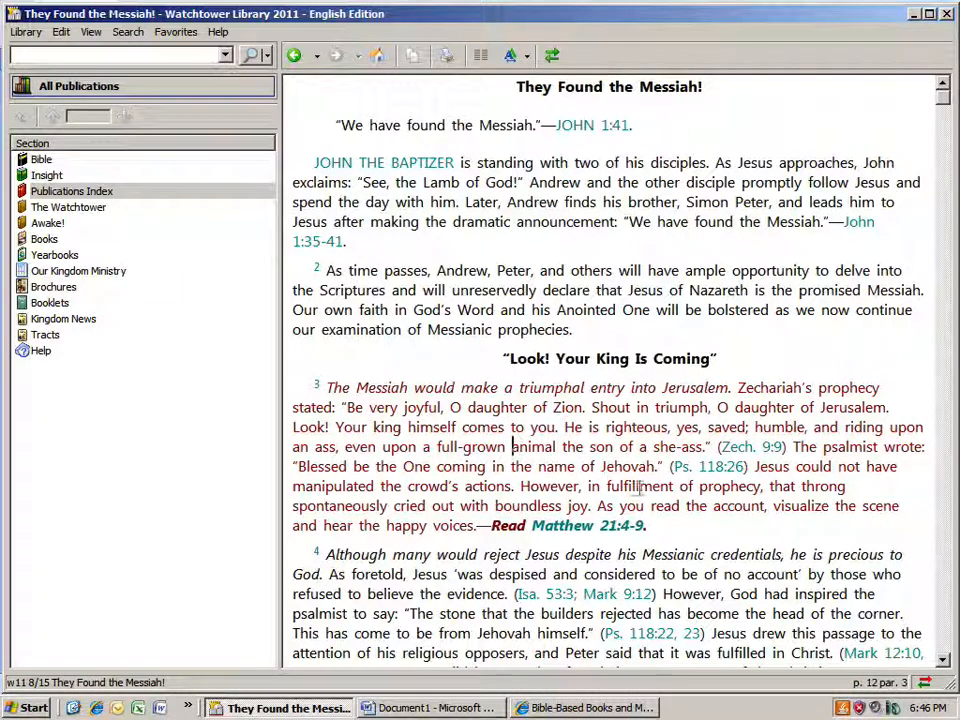
Reselect the whole of paragraph 3, including its number, and copy it without a caption
click(656, 529)
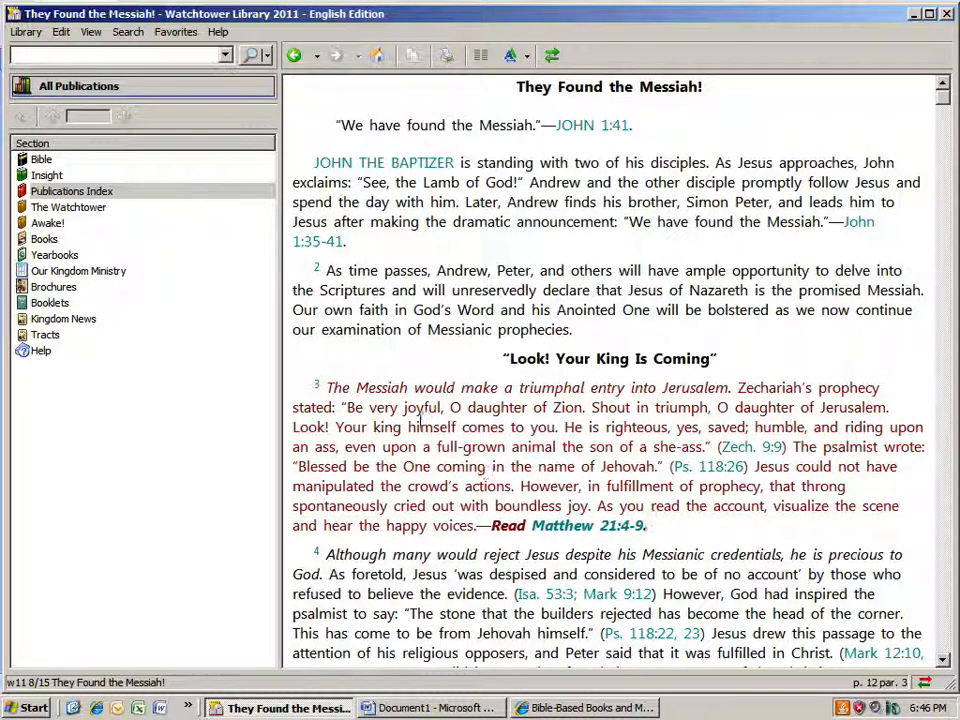
drag(739, 535, 312, 385)
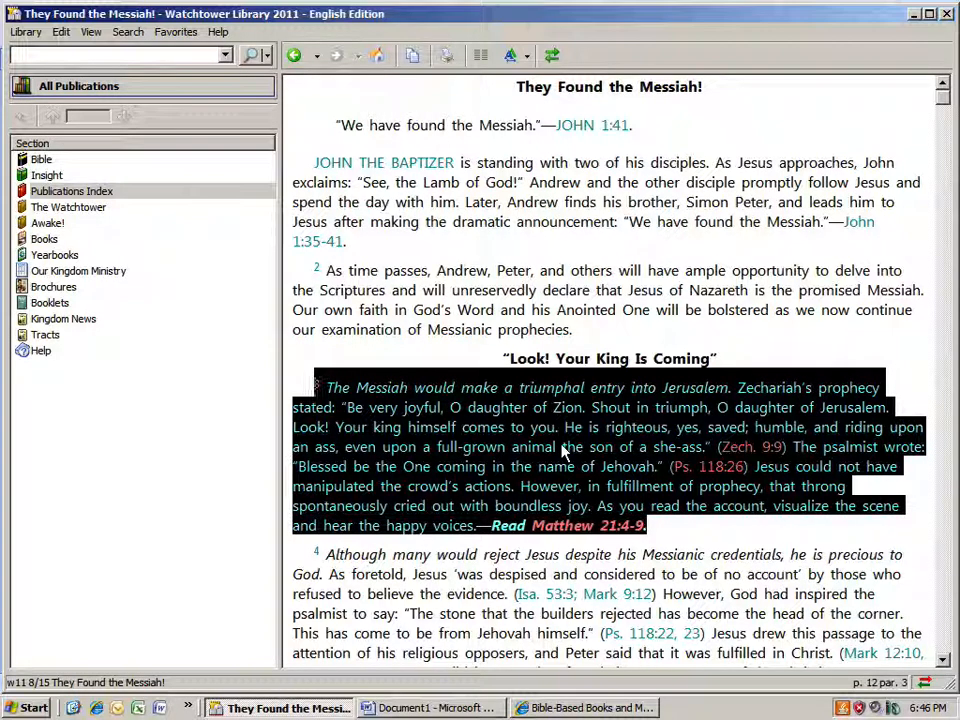
key(ctrl+c)
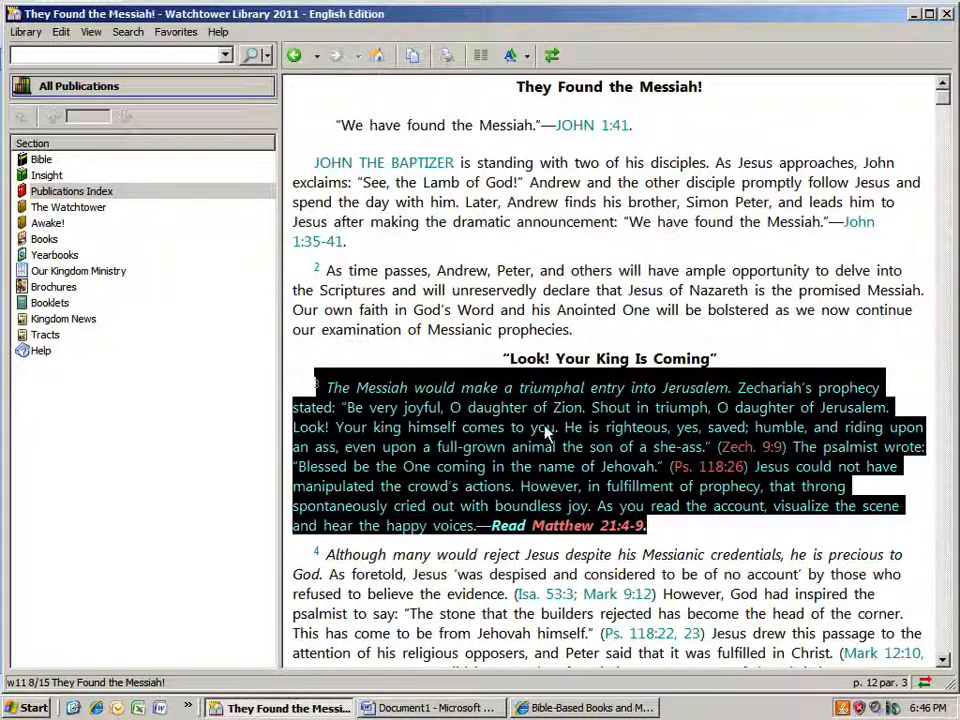
right_click(545, 432)
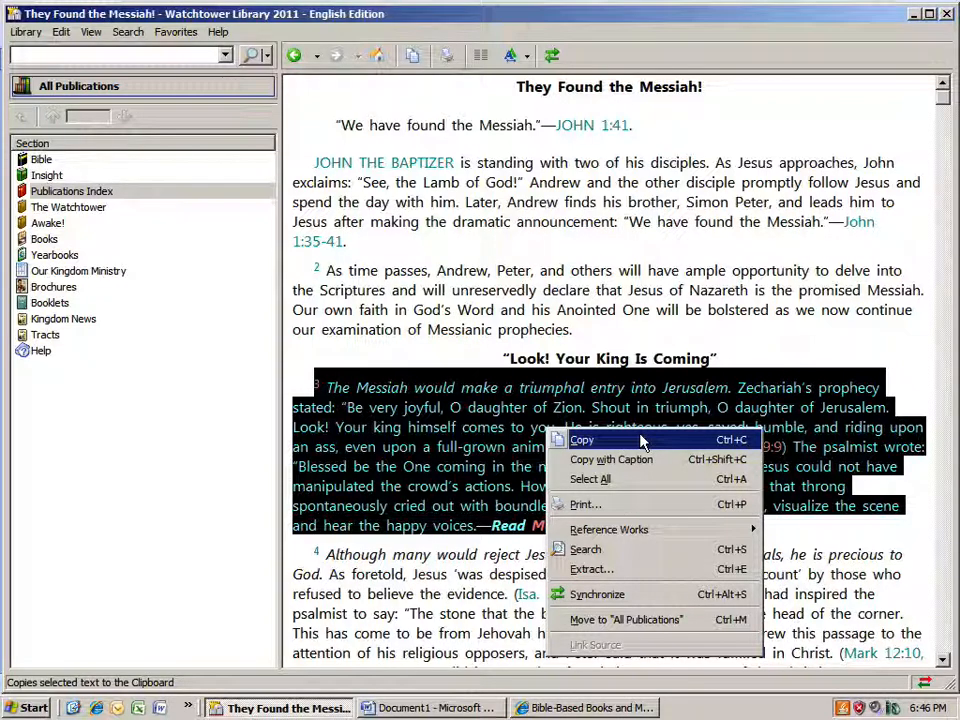
click(489, 430)
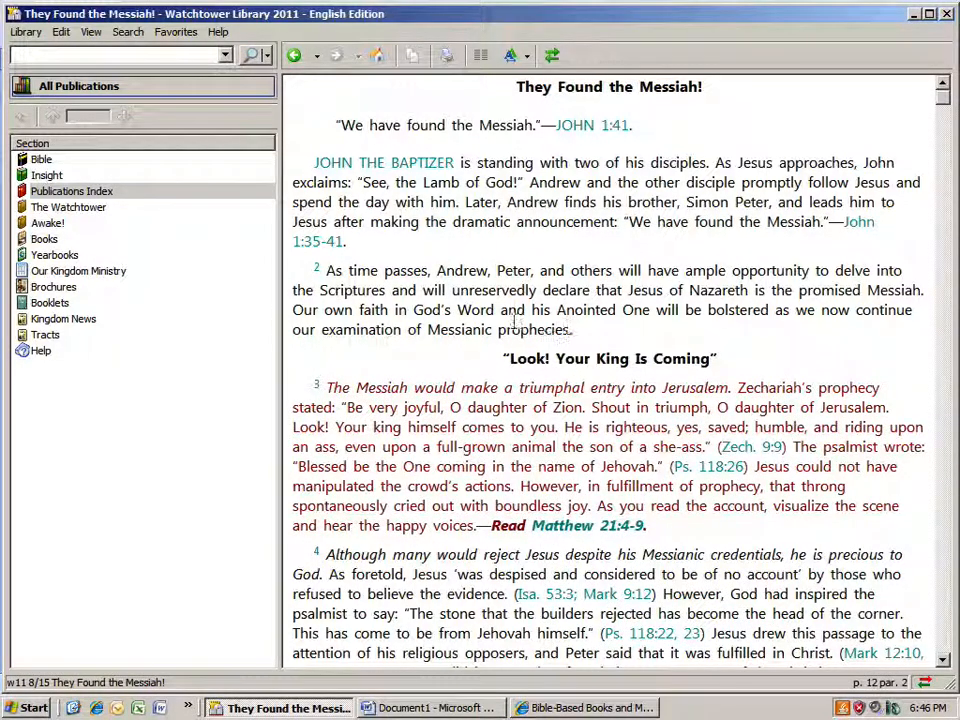
Copy the text of paragraph 2, starting at "As time passes," without a caption
click(575, 333)
drag(575, 333, 323, 284)
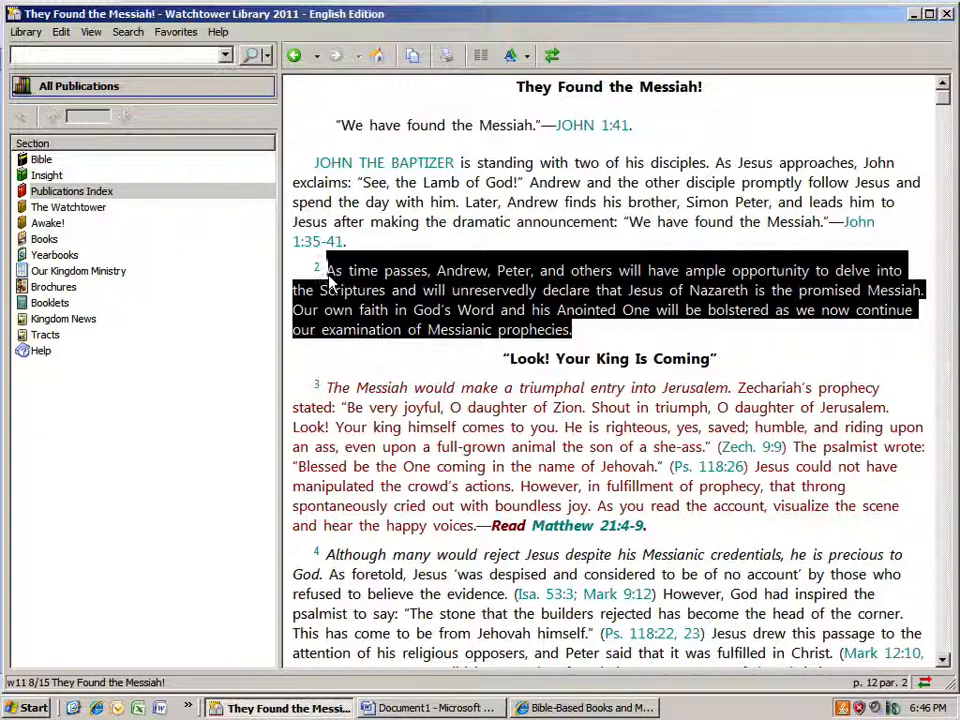
key(ctrl+c)
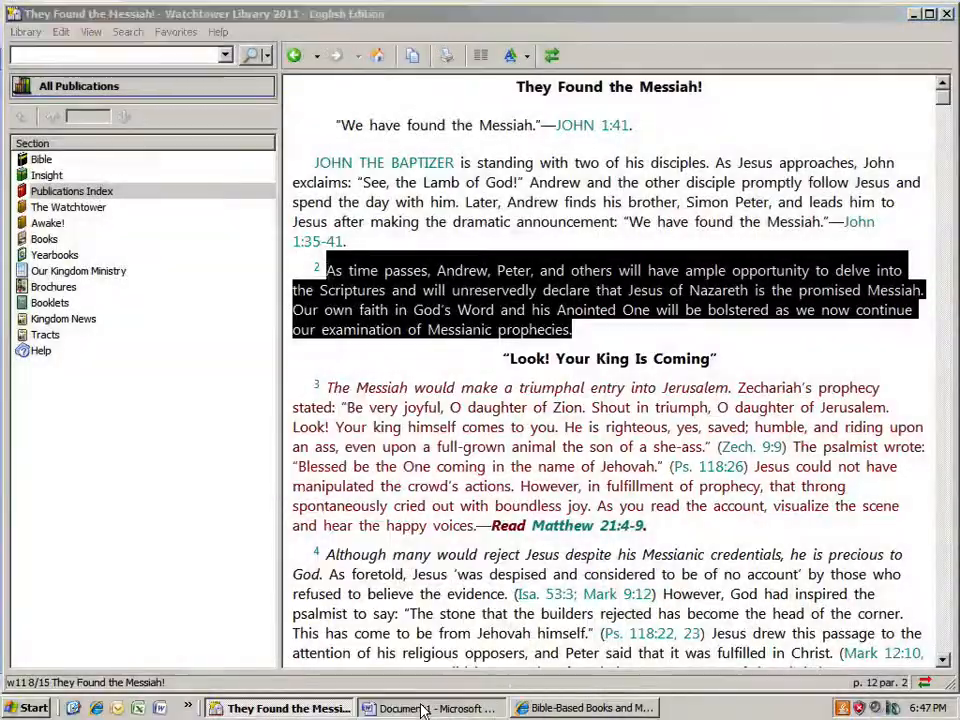
Switch to Microsoft Word, paste paragraph 2 at the end of Document1, and separate it from the captioned text with a blank line
click(422, 708)
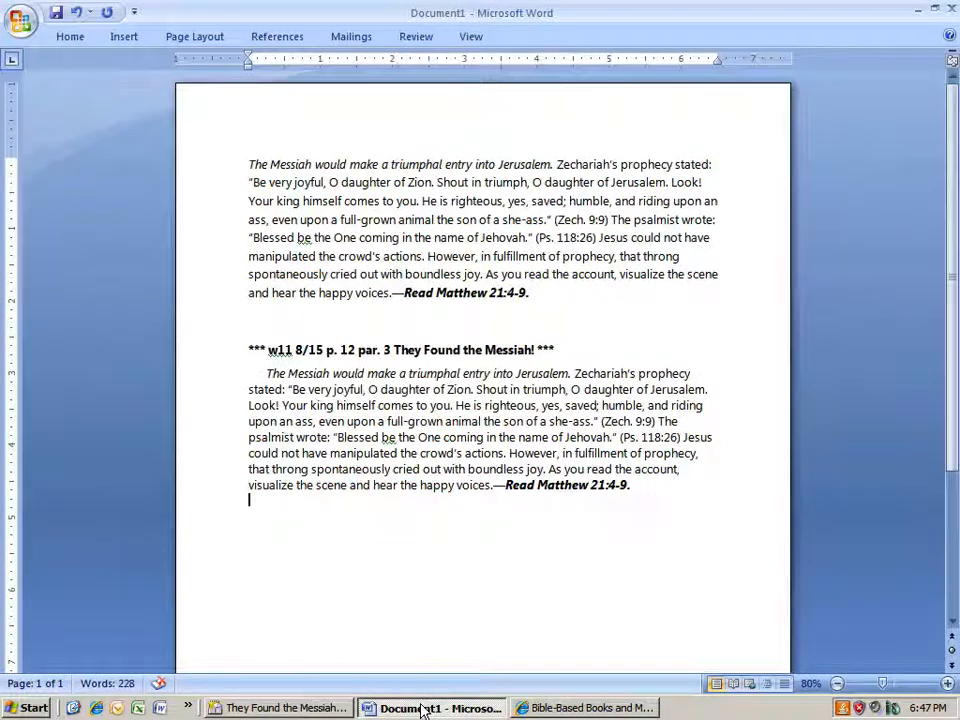
right_click(308, 506)
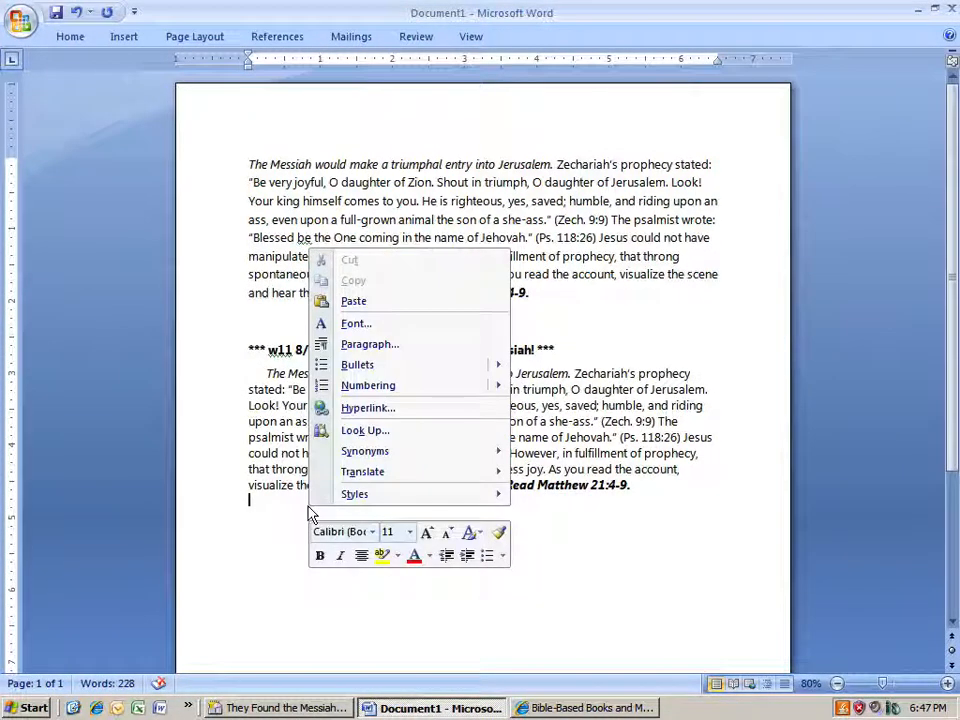
click(369, 302)
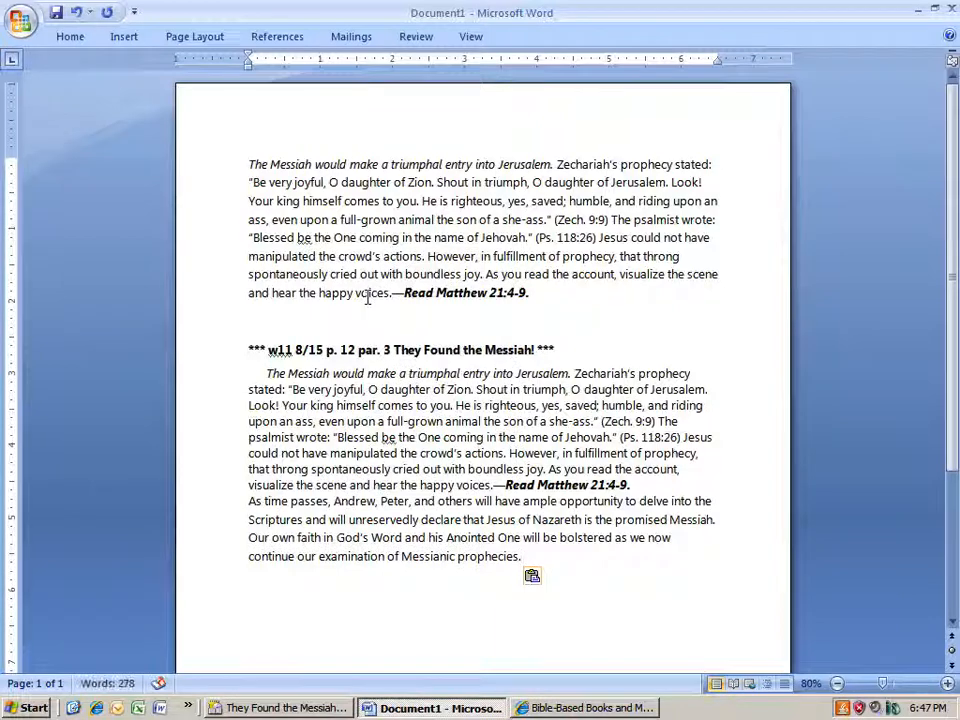
click(634, 485)
key(Return)
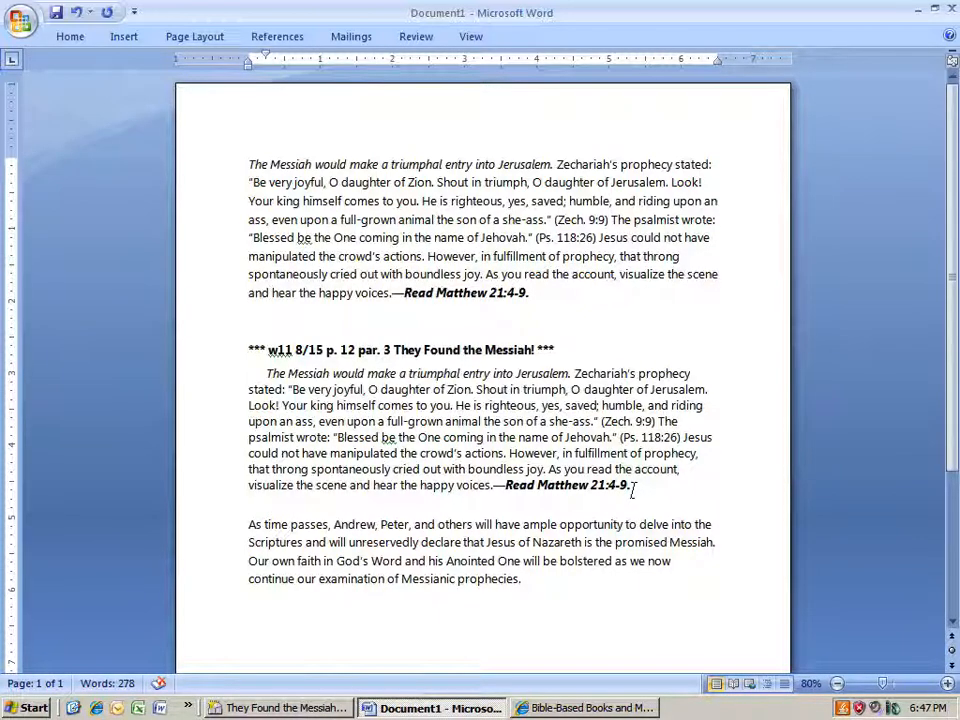
Return to Watchtower Library and copy the passage from the John 1:41 theme quotation through paragraph 2 with its caption
click(298, 708)
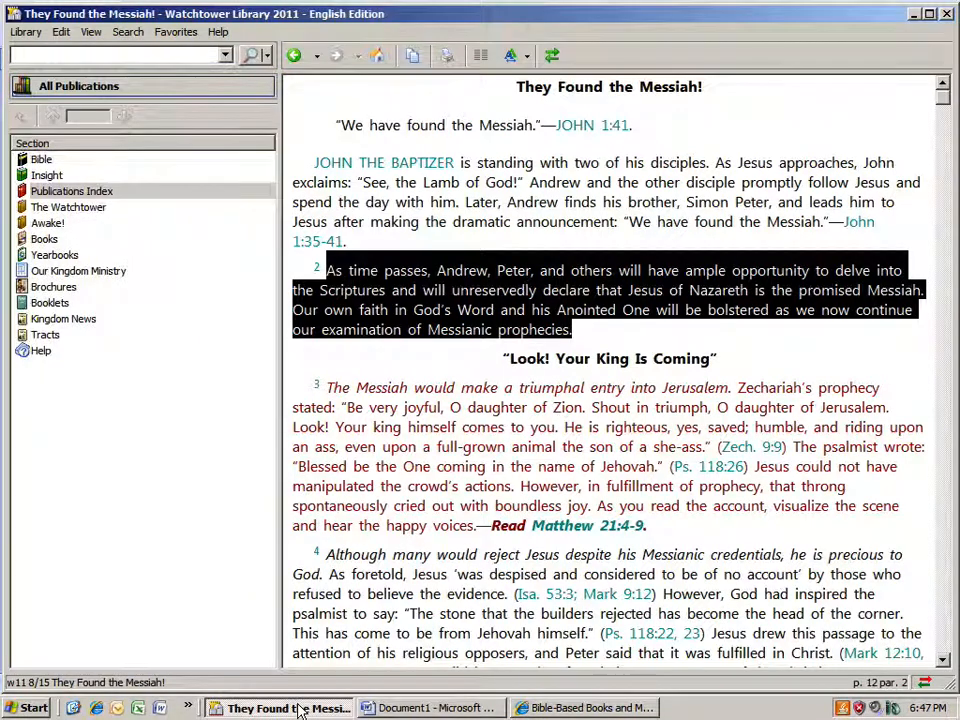
right_click(455, 303)
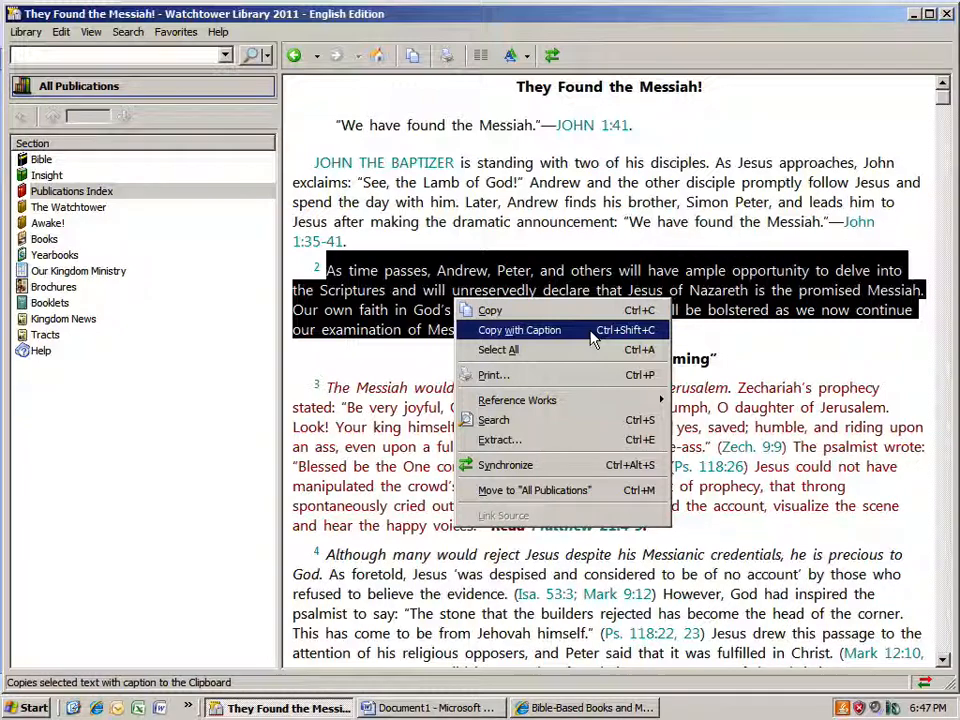
click(448, 270)
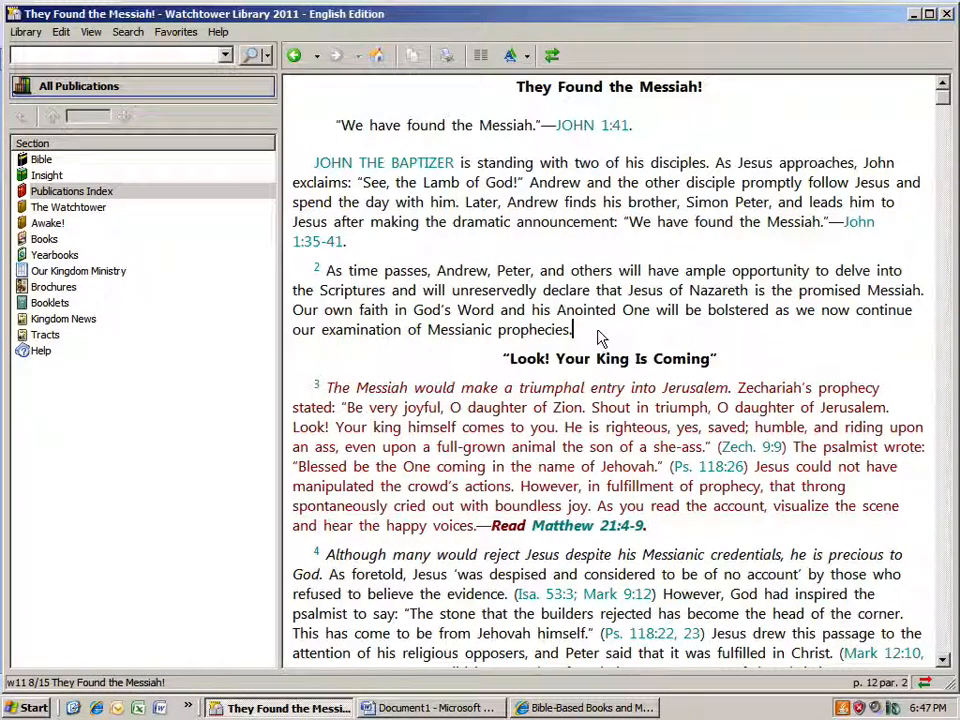
drag(604, 340, 333, 133)
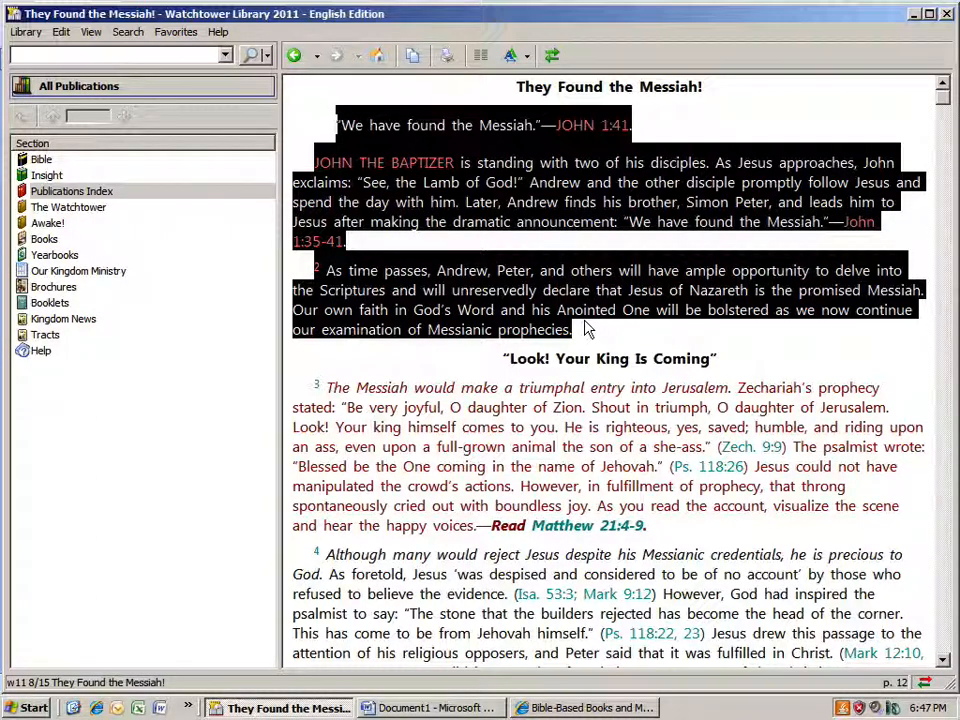
key(ctrl+shift+c)
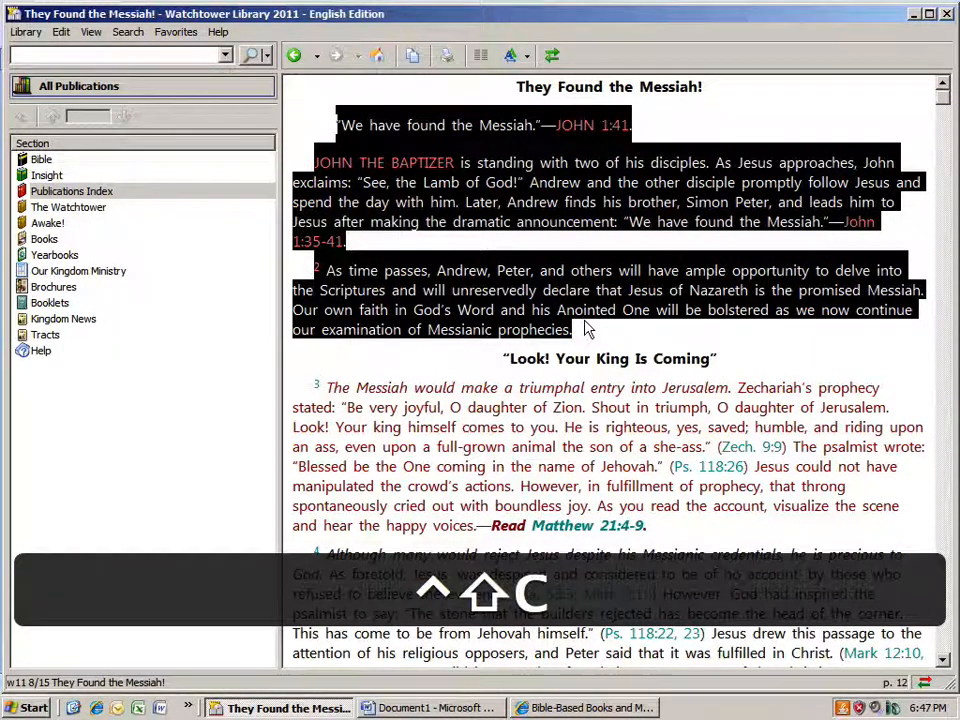
Switch to Microsoft Word and paste the captioned passage on a new line below the last paragraph
click(430, 708)
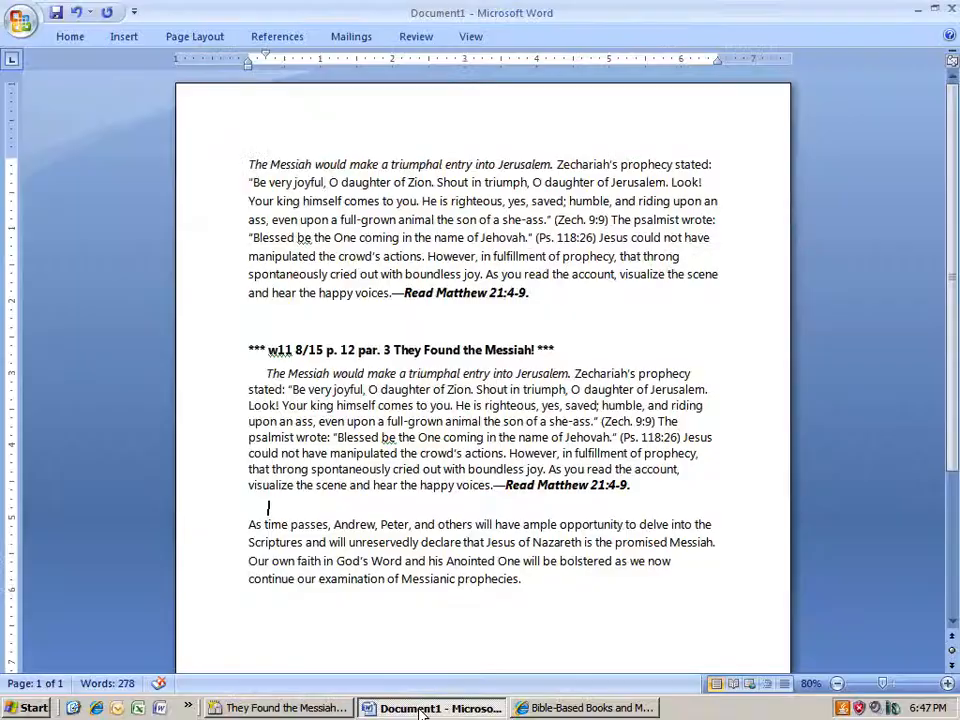
click(564, 579)
key(Return)
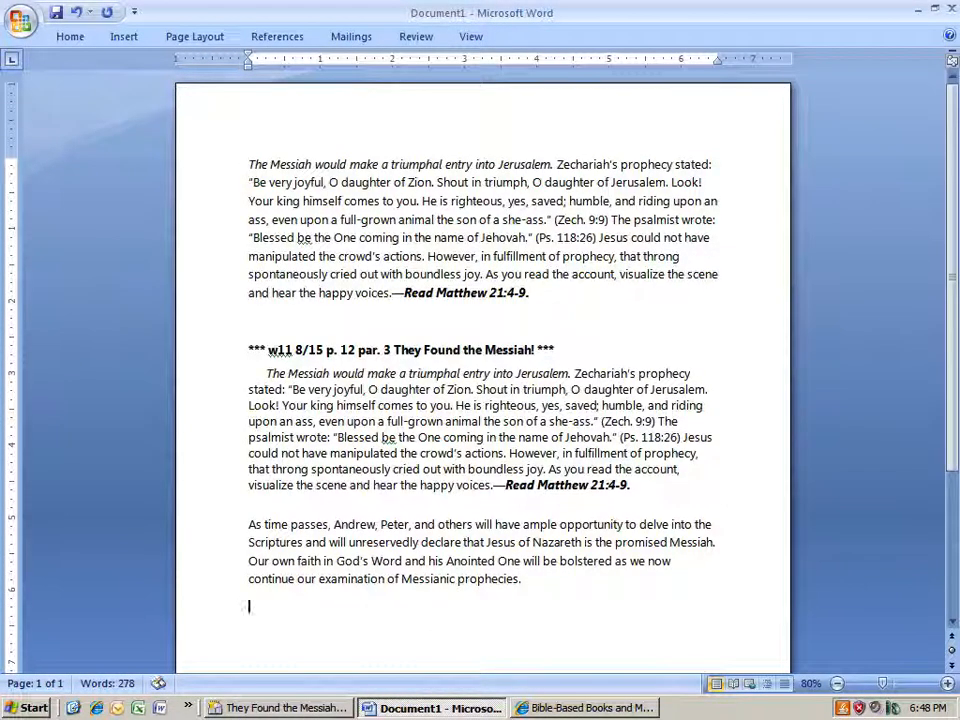
right_click(267, 609)
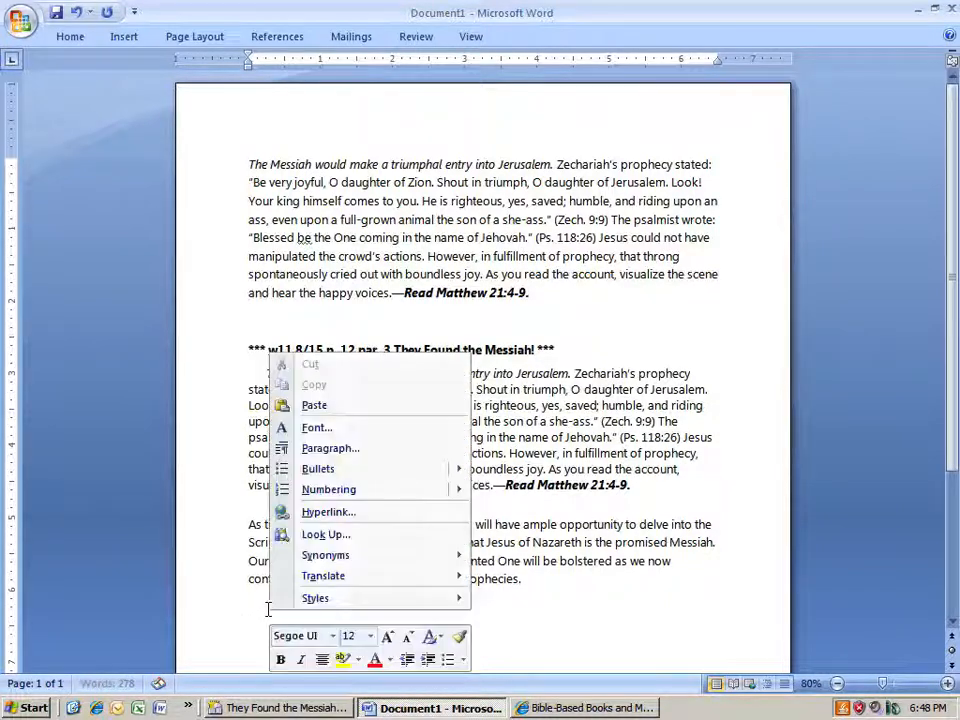
click(313, 412)
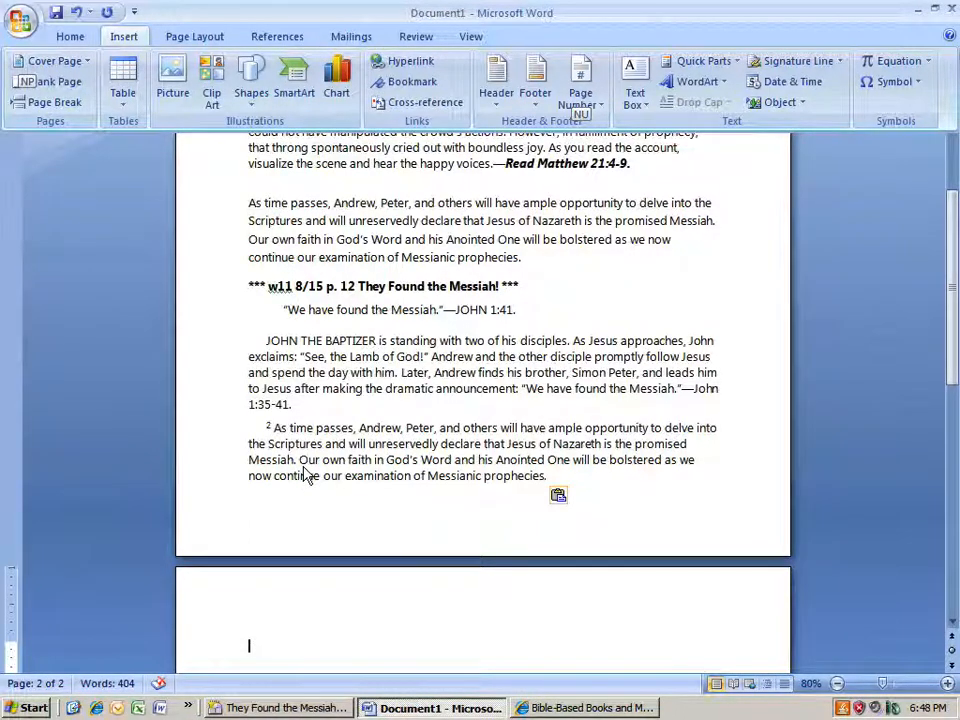
click(290, 708)
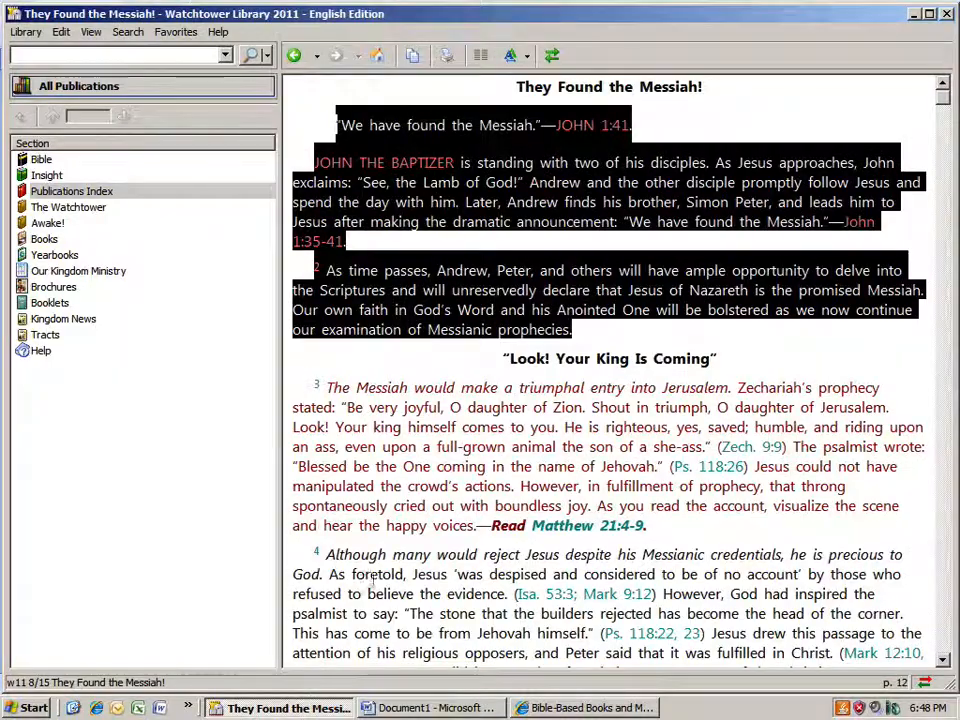
click(500, 358)
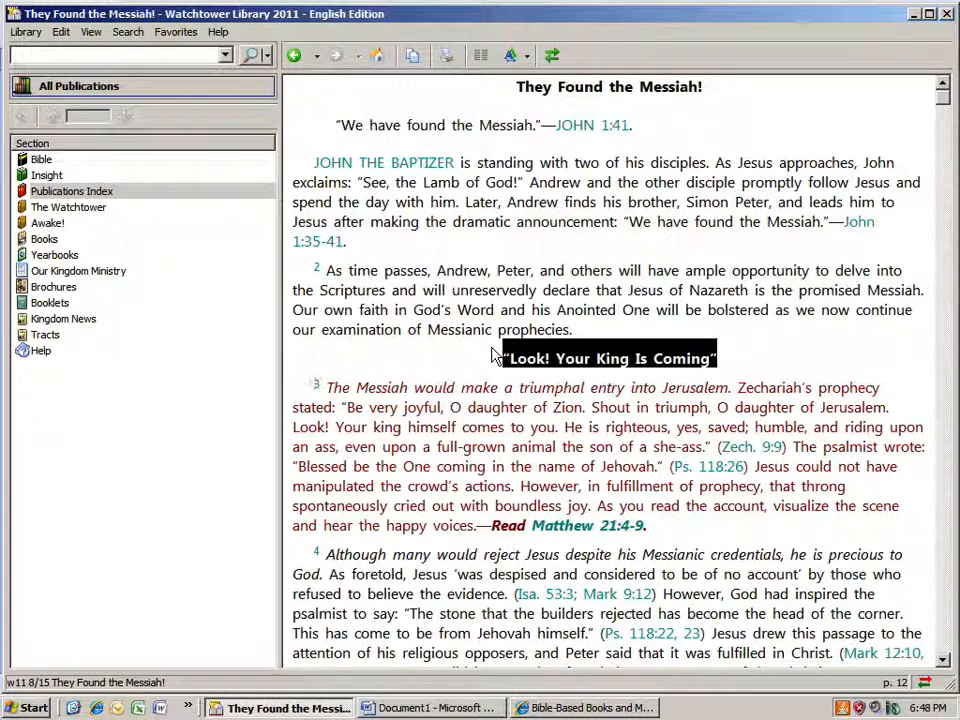
click(418, 384)
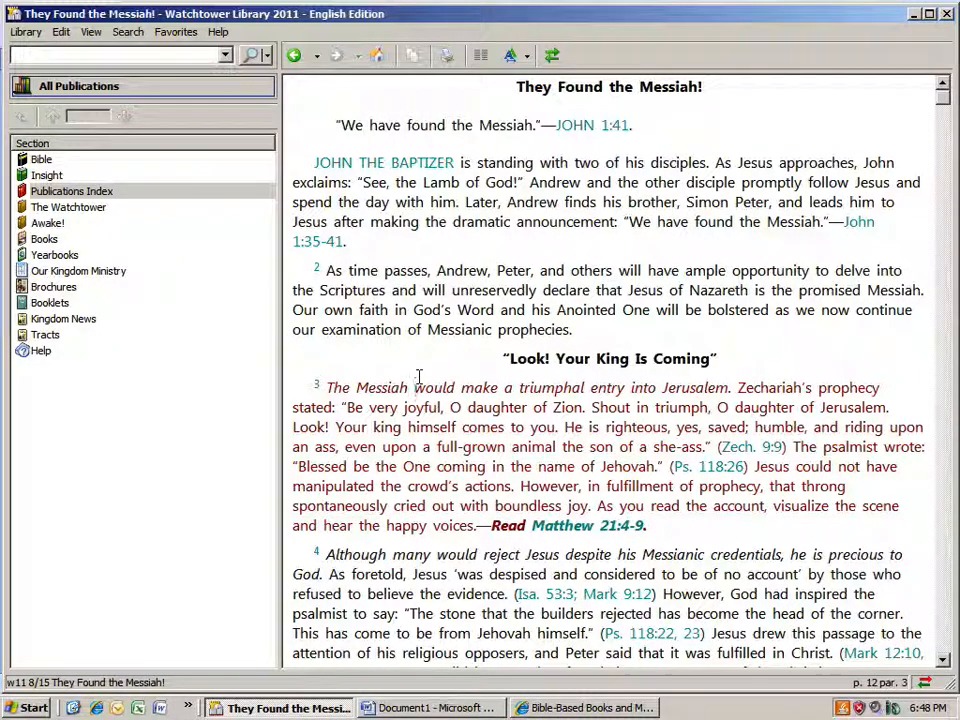
Paste the captioned passage two more times on page 2 of Document1 in Microsoft Word
click(420, 708)
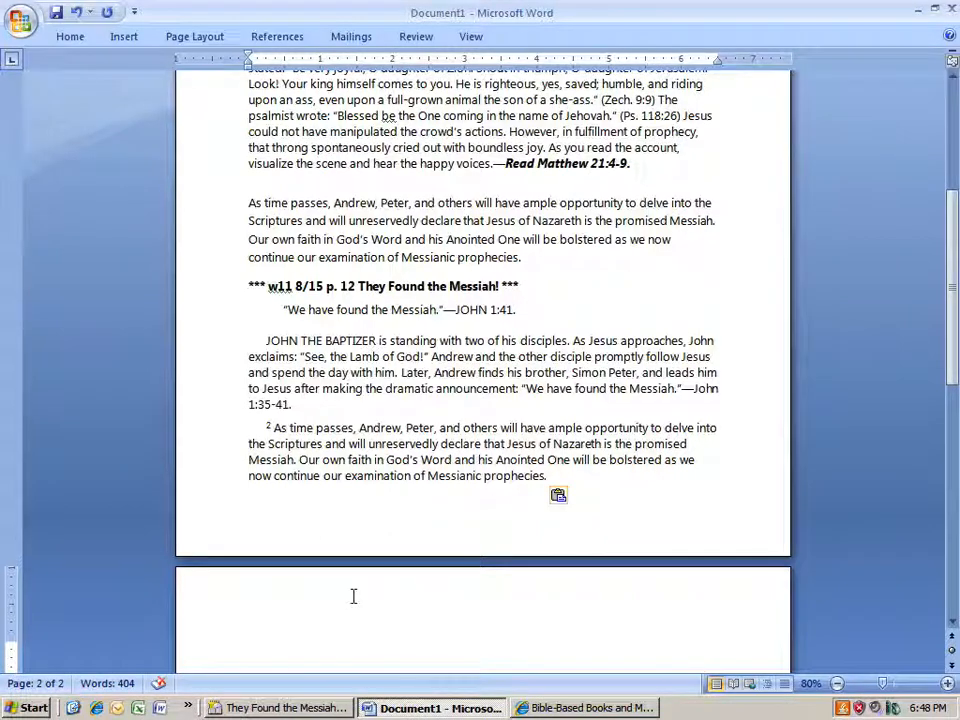
scroll(354, 596, down, 1)
scroll(354, 596, down, 3)
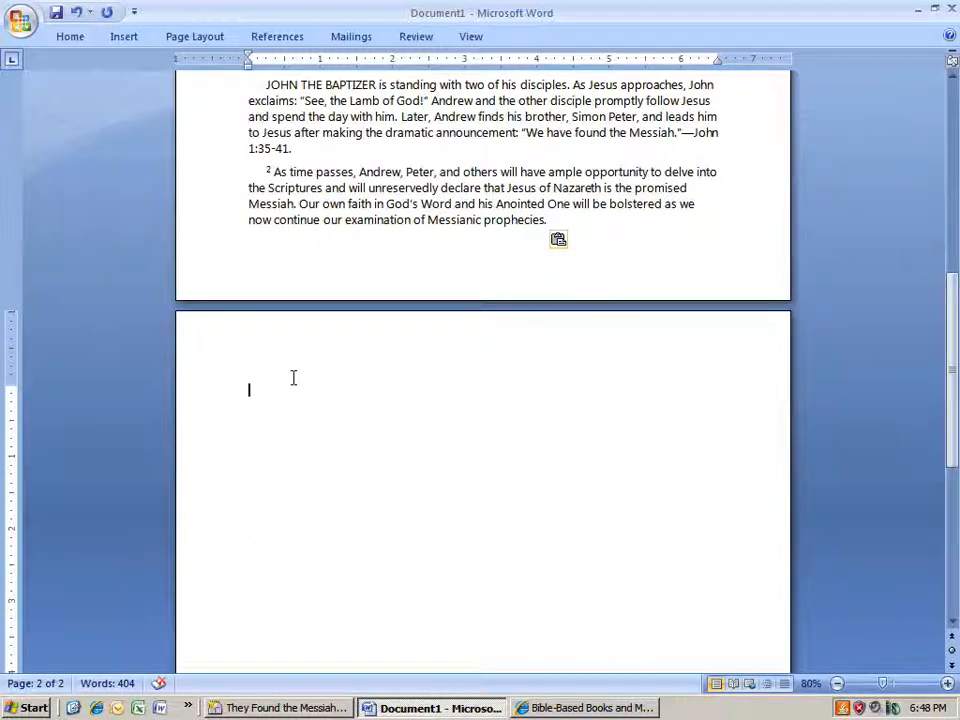
key(ctrl+v)
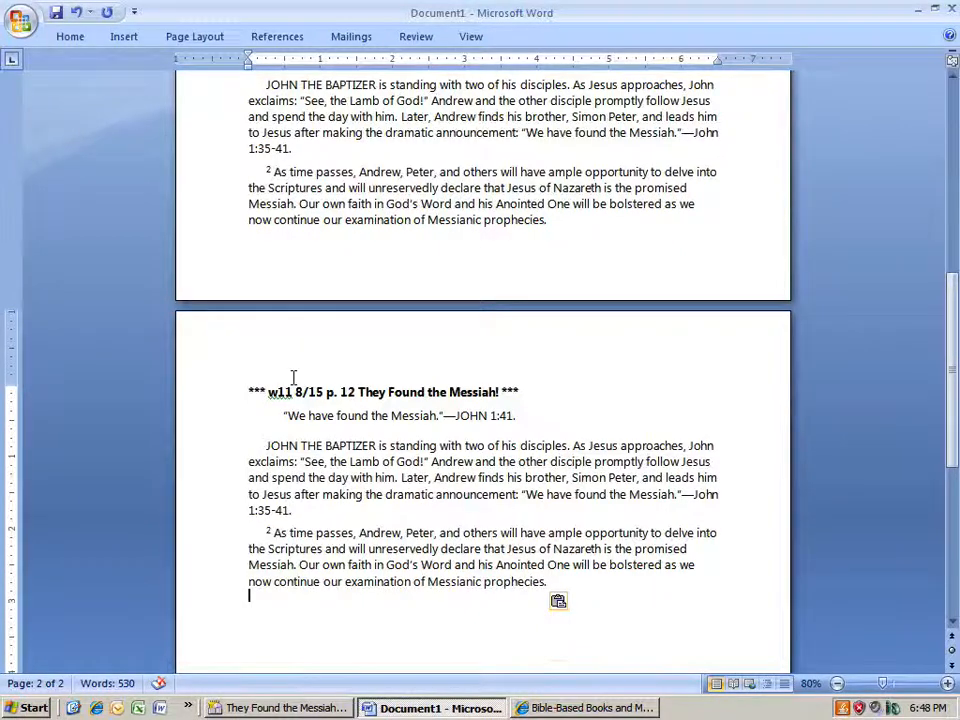
key(ctrl+v)
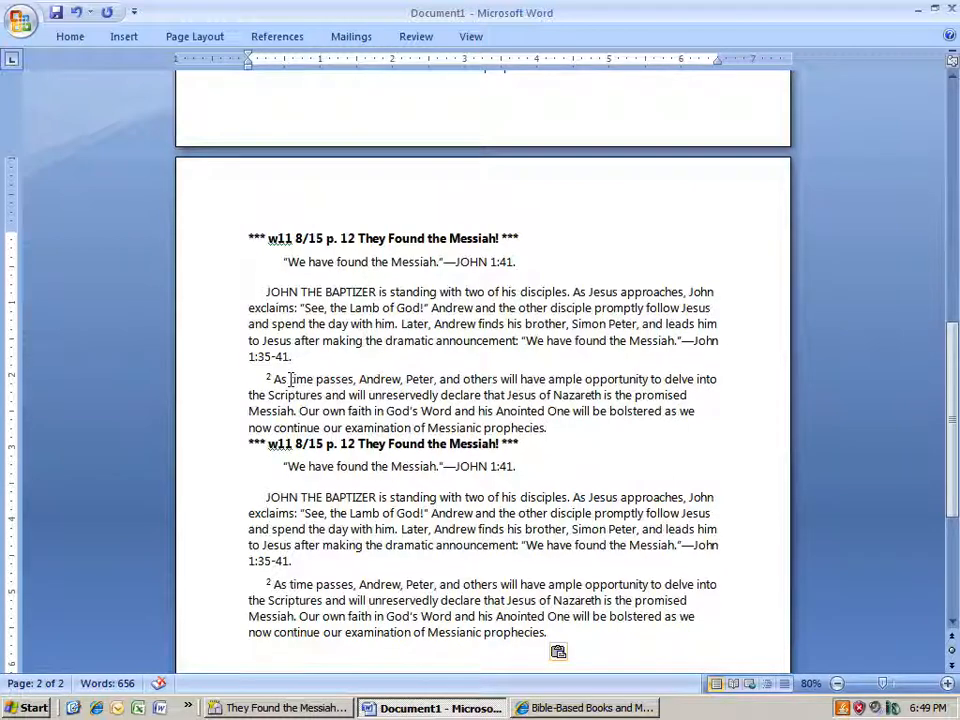
Return to Watchtower Library and copy only the text of paragraph 2, without its number or a caption
click(266, 708)
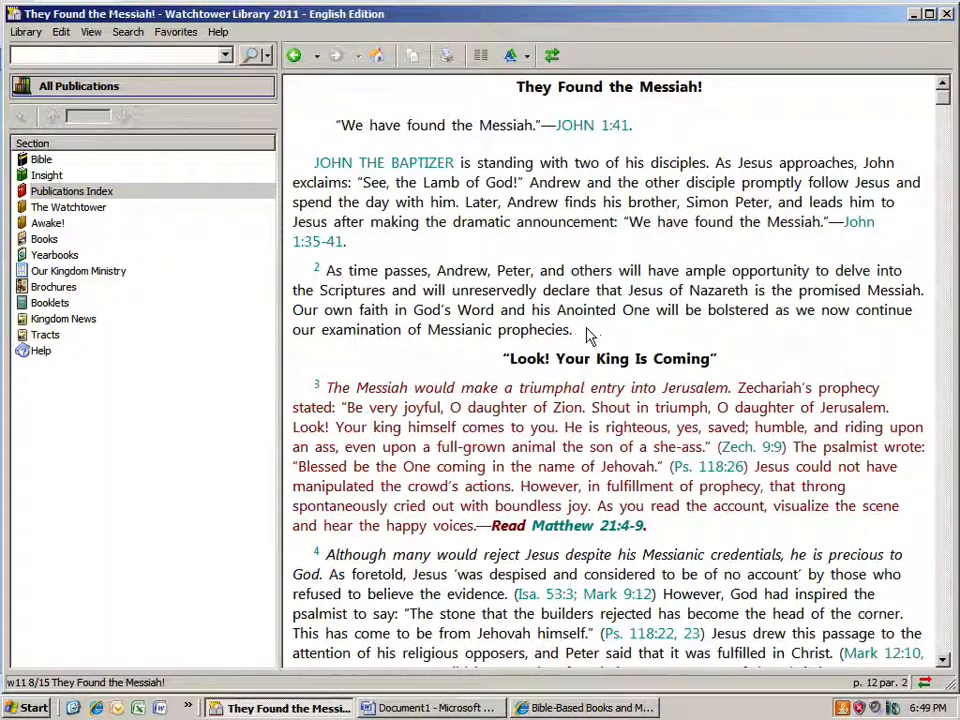
drag(591, 333, 330, 272)
right_click(362, 290)
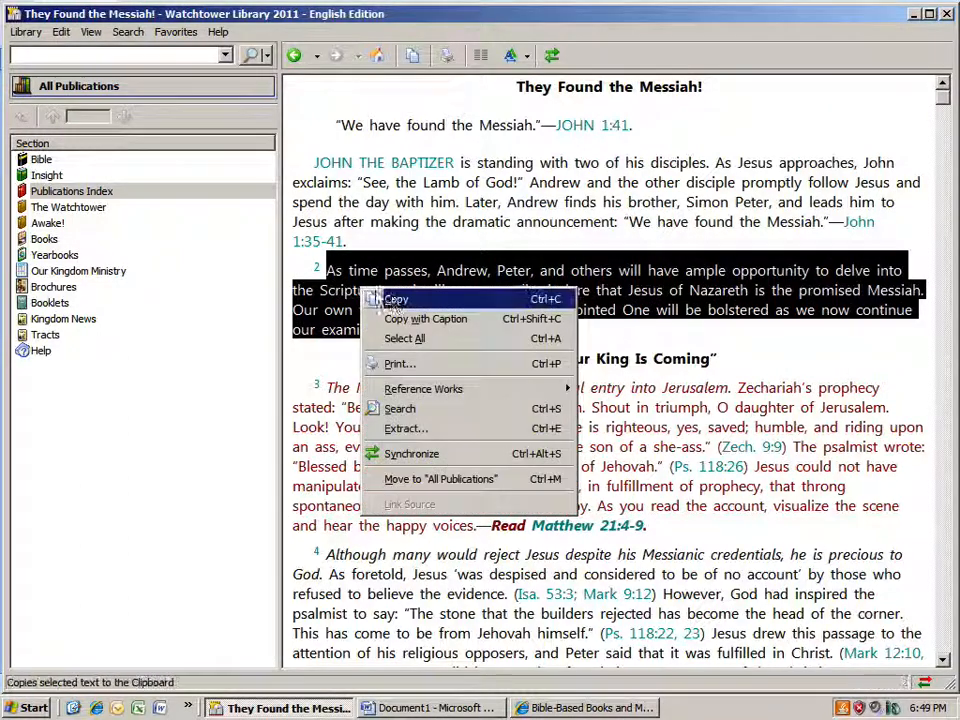
click(395, 302)
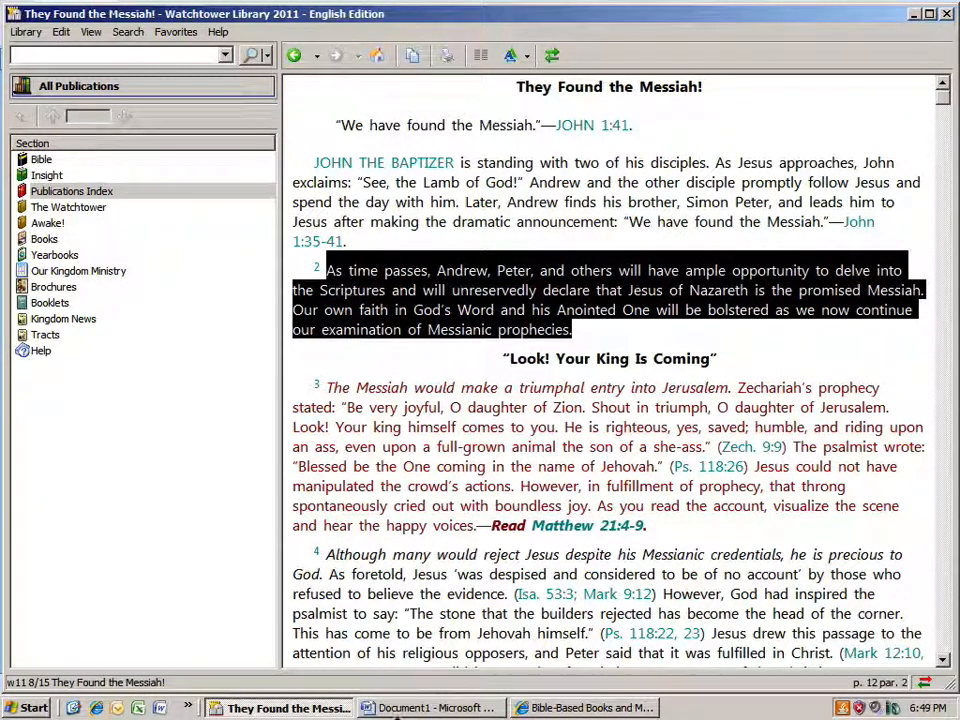
Switch to Microsoft Word and paste the uncaptioned paragraph 2 text below the last captioned passage on page 2
click(432, 708)
key(ctrl+v)
scroll(381, 628, down, 1)
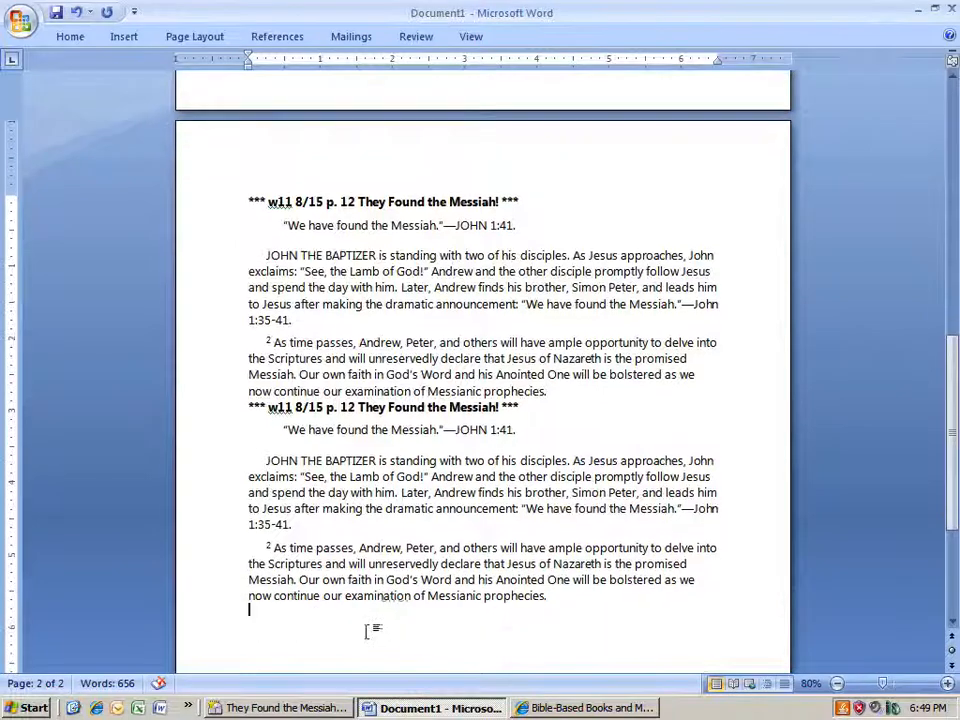
right_click(365, 369)
click(418, 428)
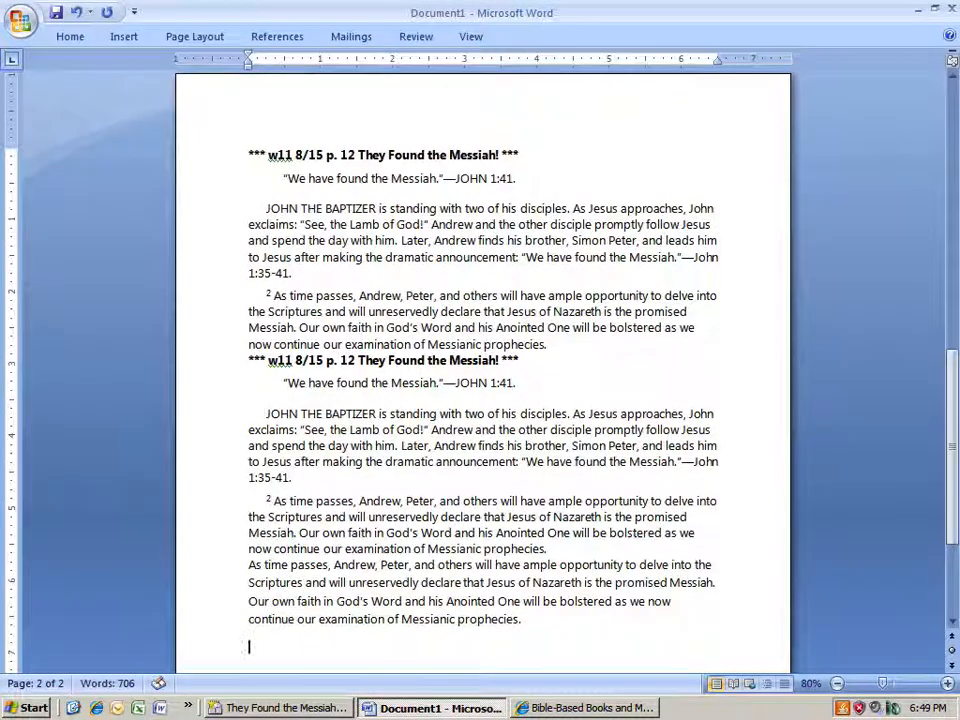
Return to Watchtower Library and copy the text of paragraph 2 again, from "As time passes" to "Messianic prophecies", without a caption
click(277, 707)
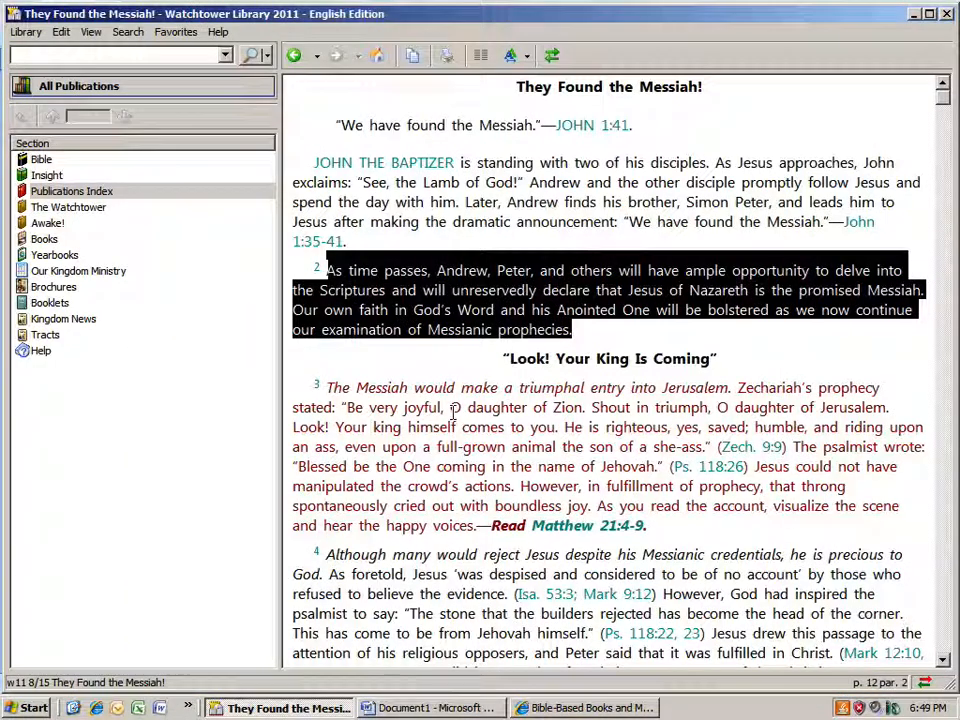
double_click(540, 330)
click(555, 336)
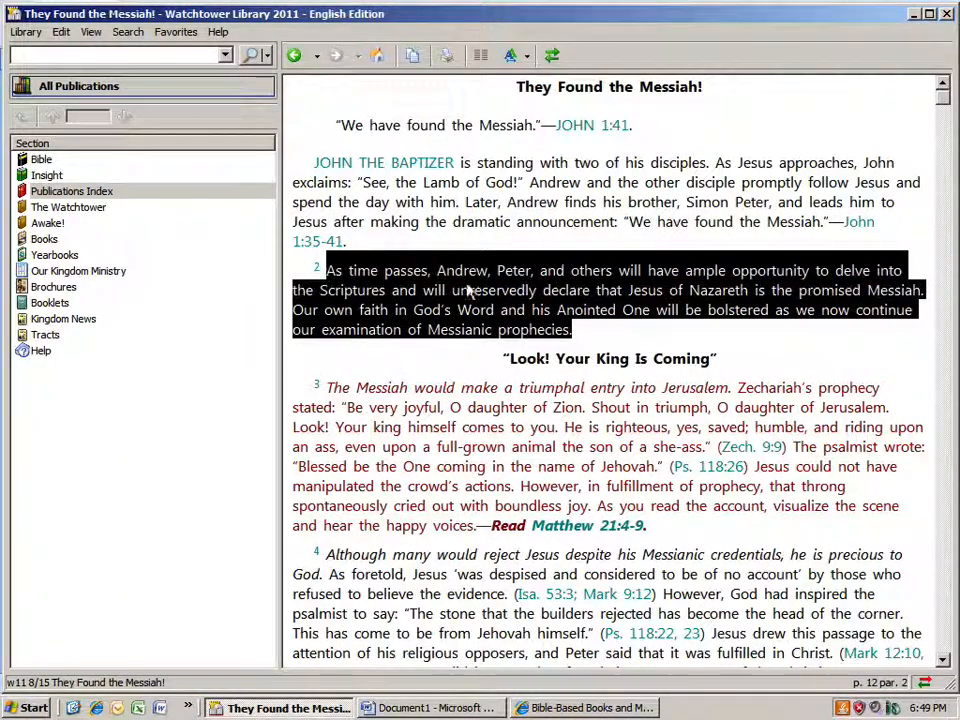
key(ctrl+c)
Paste the paragraph 2 text once more at the end of Document1 in Microsoft Word and return to Watchtower Library
click(435, 707)
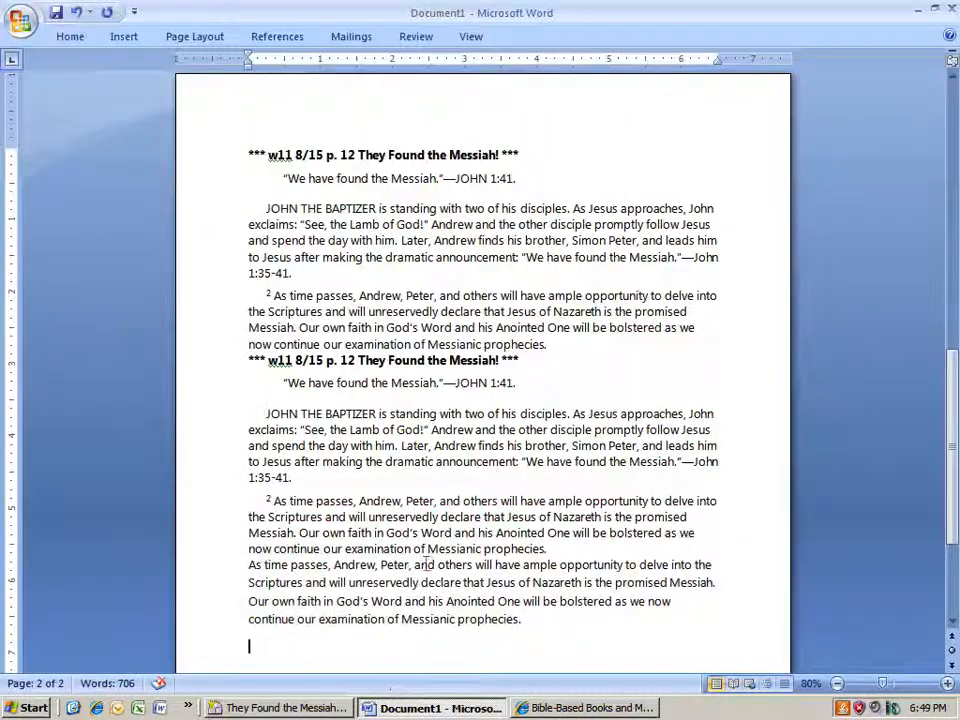
key(ctrl+v)
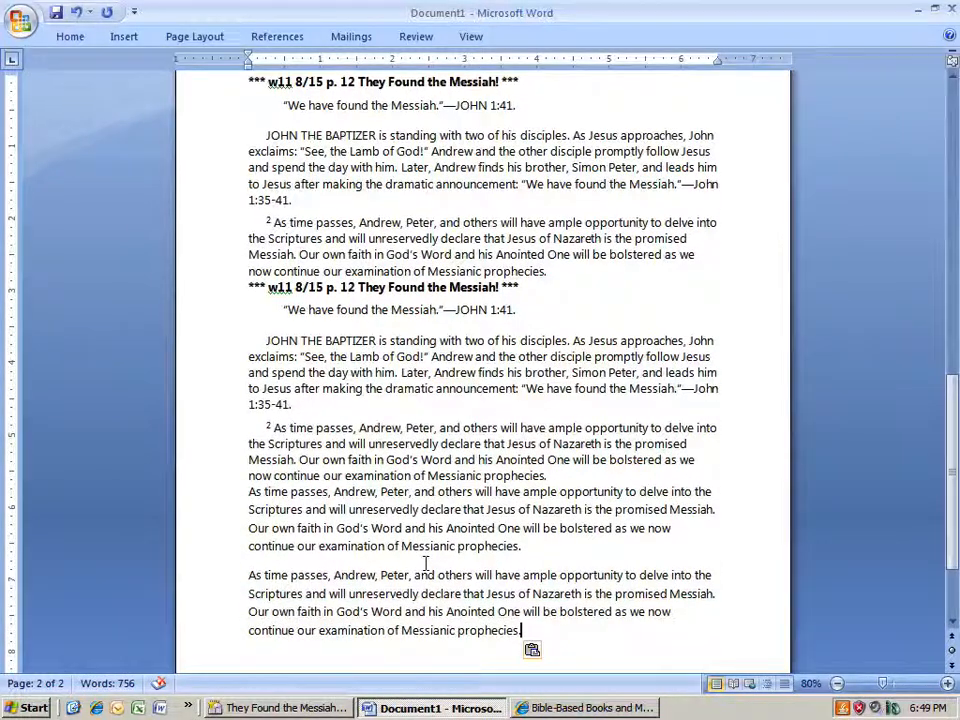
click(306, 706)
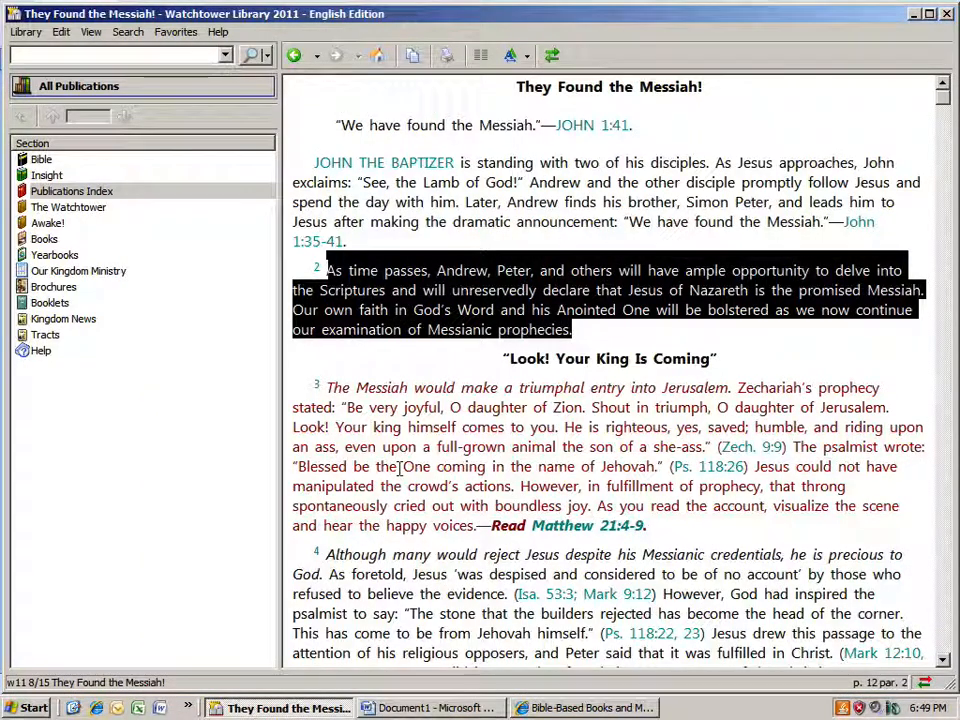